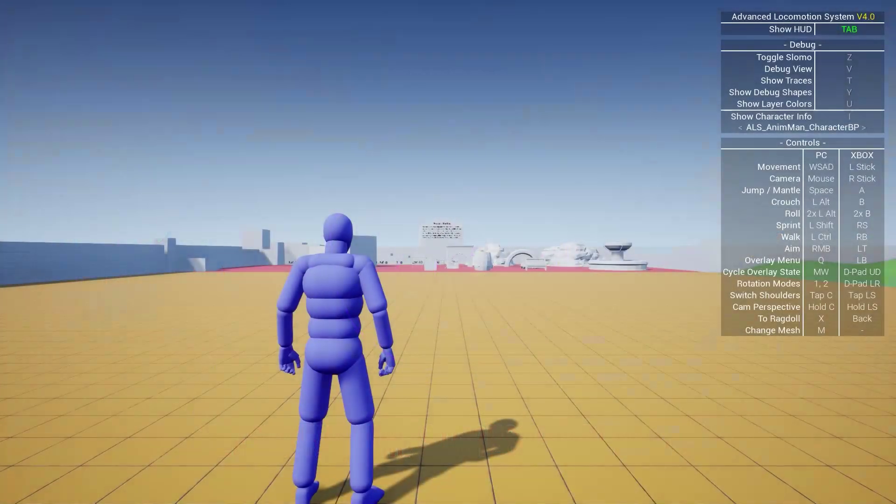
Step: Run the mannequin forward, switch to the rifle overlay, and crouch
key("w")
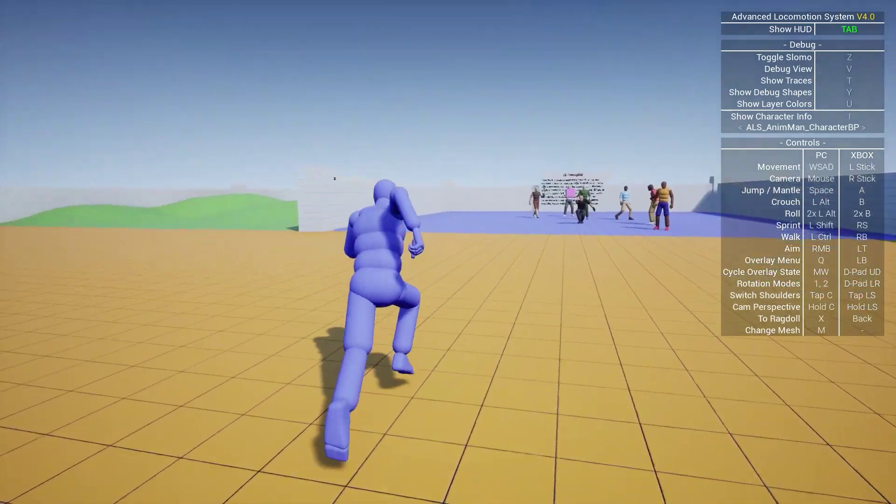
key("q")
scroll(448, 252, "down", 5)
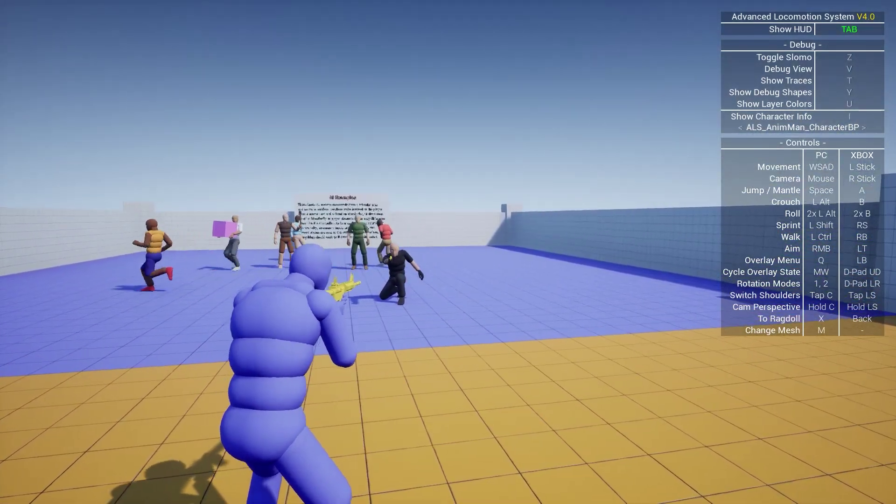
key("alt")
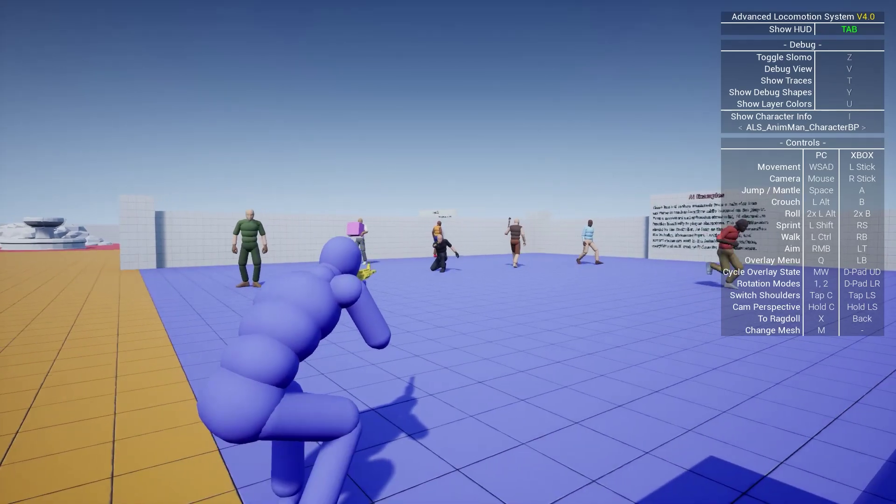
Step: Carry the box overlay, walk then sprint to the props, and mantle onto the barrel
key("q")
key("q")
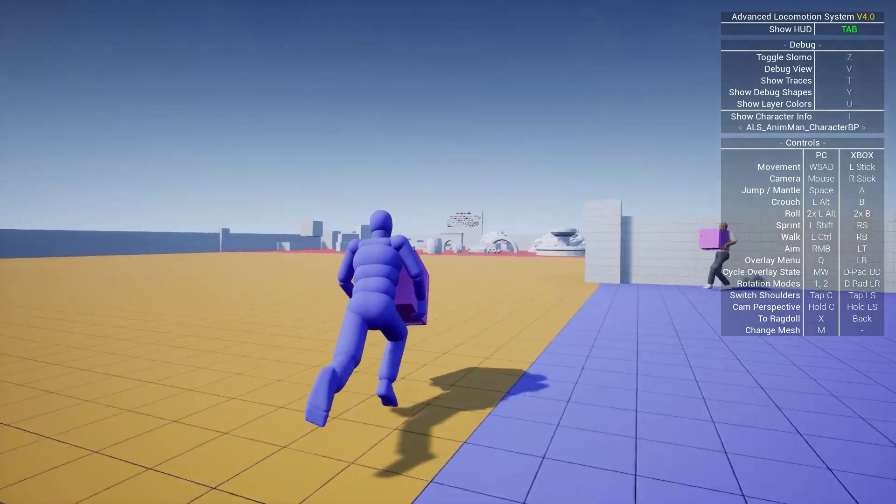
key("ctrl")
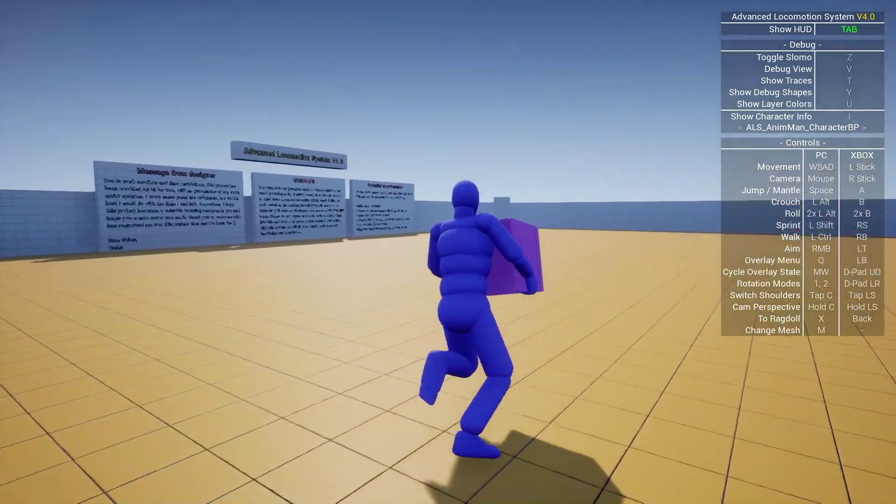
key("shift")
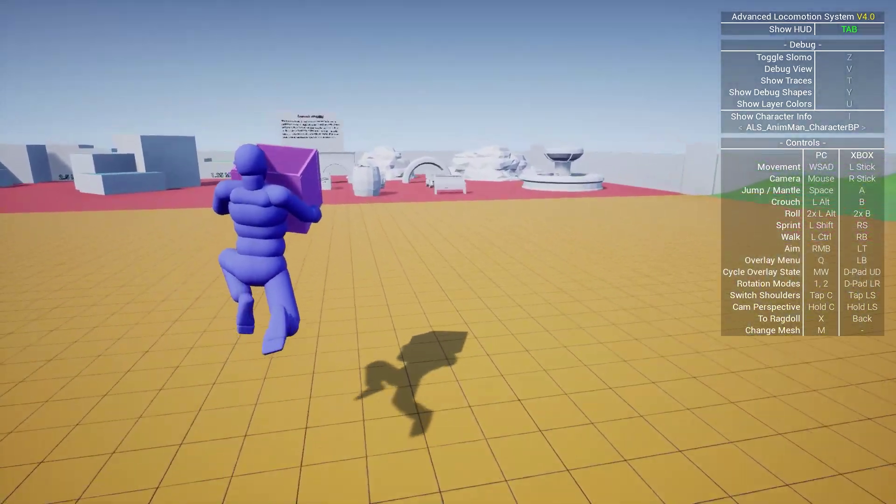
key("w")
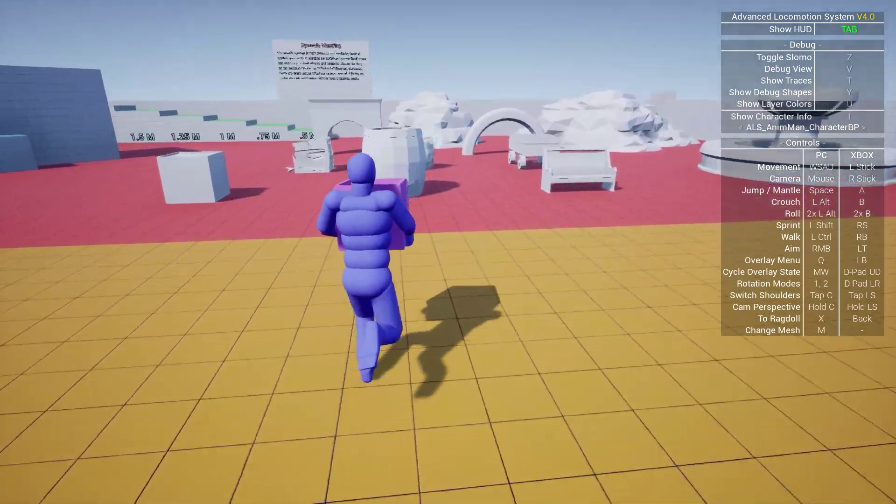
key("space")
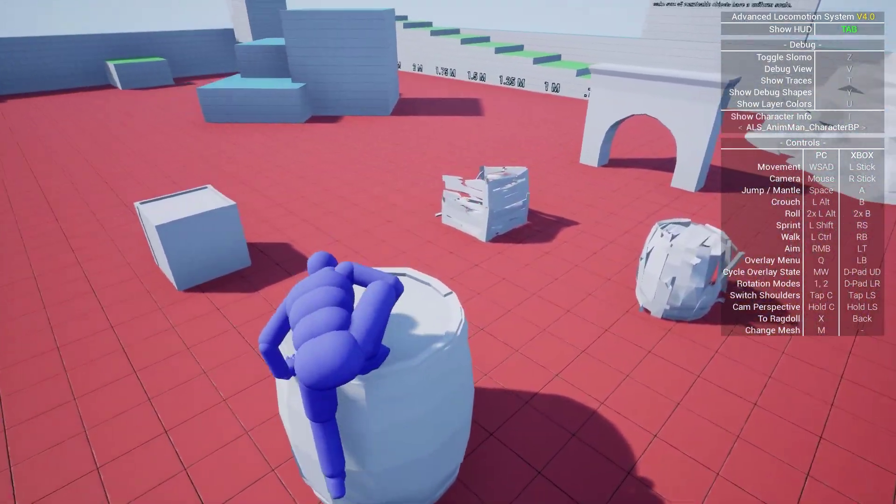
key("w")
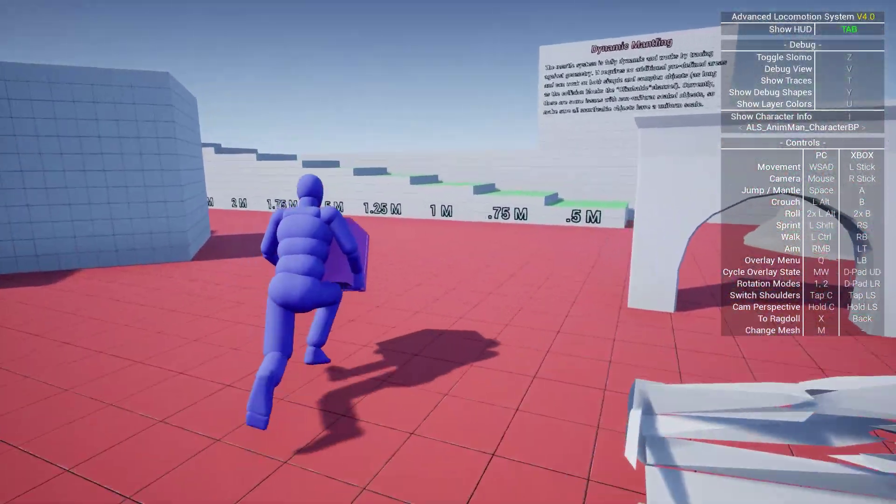
Step: Switch the overlay back to Default, mantle the green ledge, and run to the red floor
key("q")
scroll(448, 252, "down", 2)
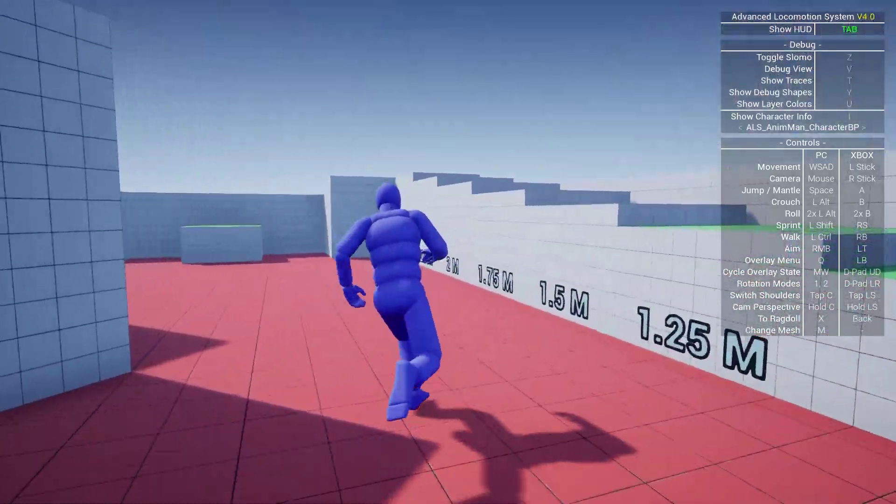
key("space")
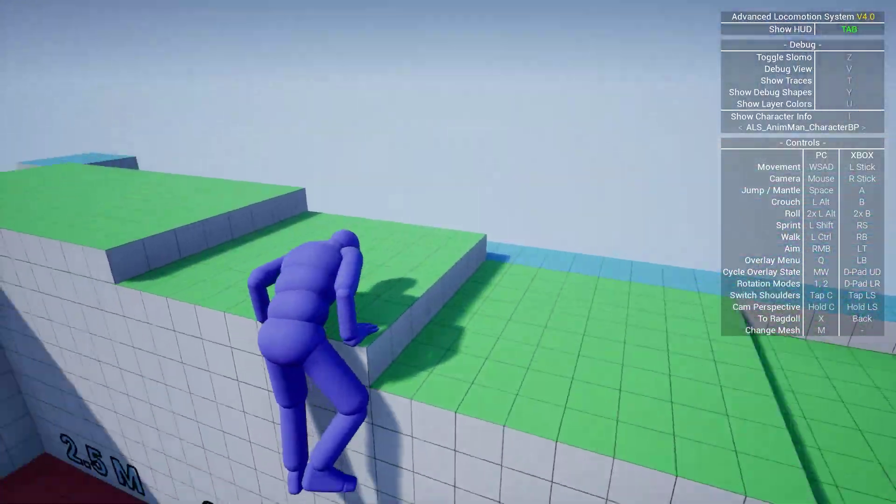
key("w")
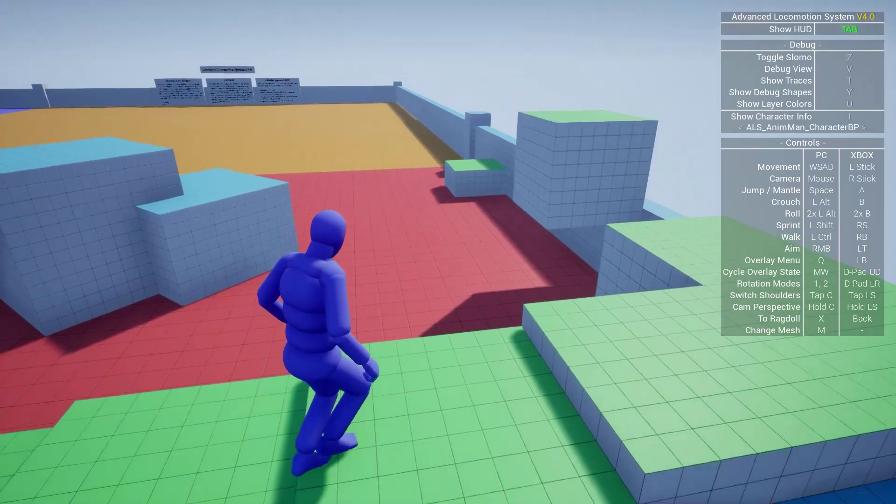
key("w")
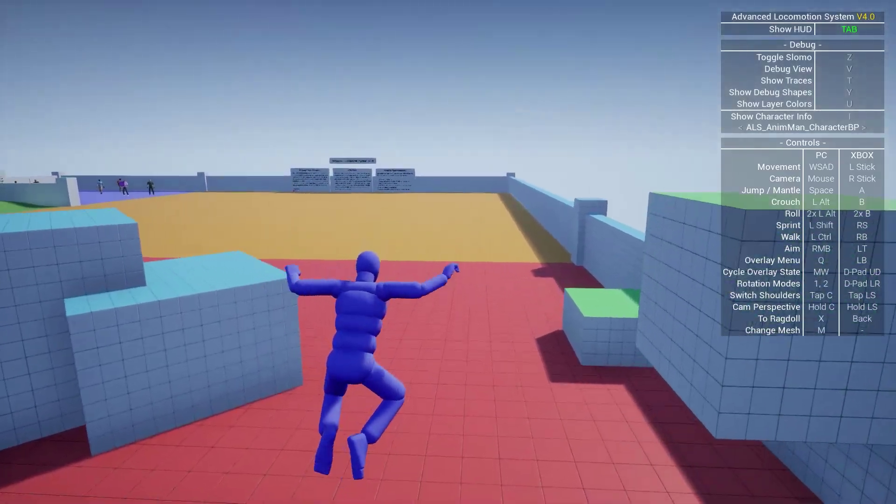
key("w")
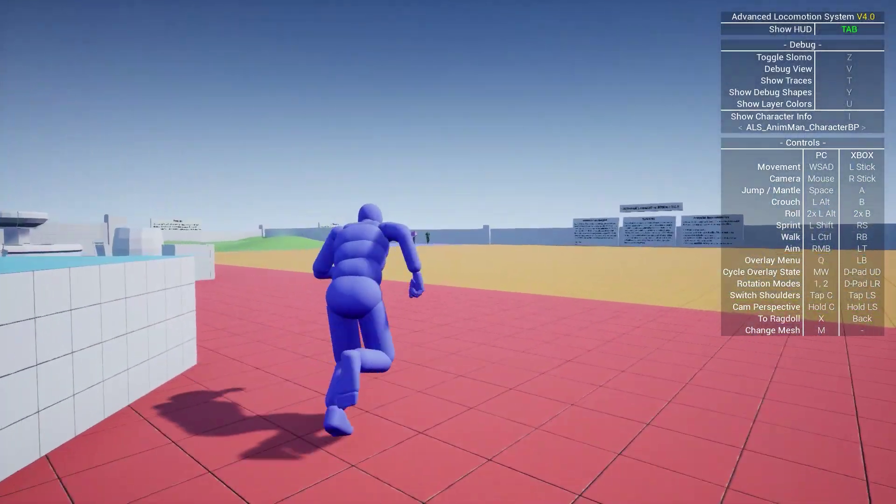
Step: Roll, jump, and roll again across the floor, then collapse the mannequin into a ragdoll
key("w")
key("alt")
key("alt")
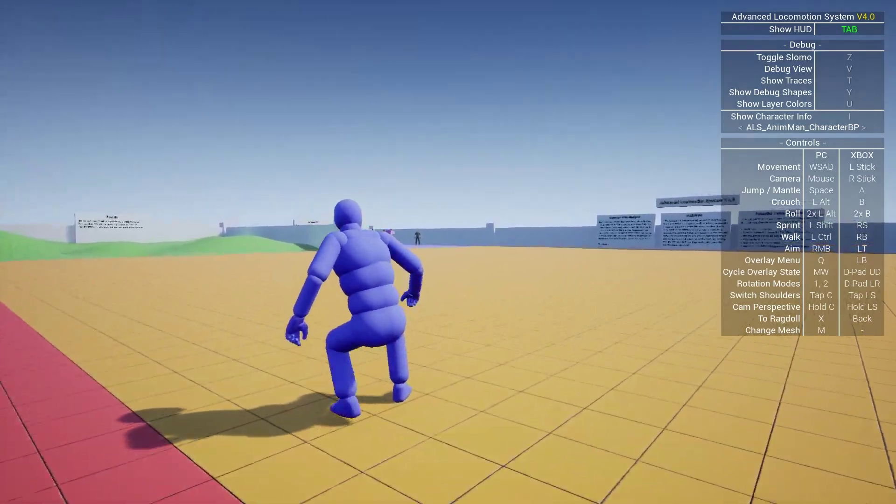
key("w")
key("space")
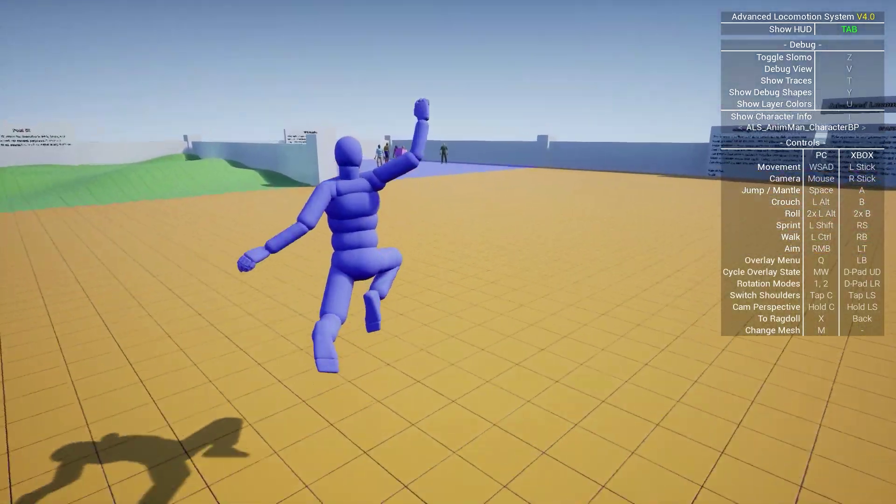
key("w")
key("alt")
key("alt")
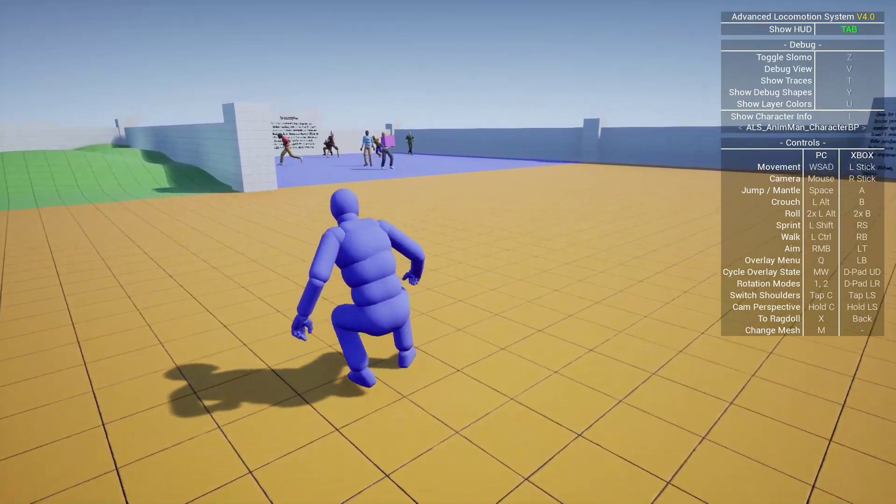
key("w")
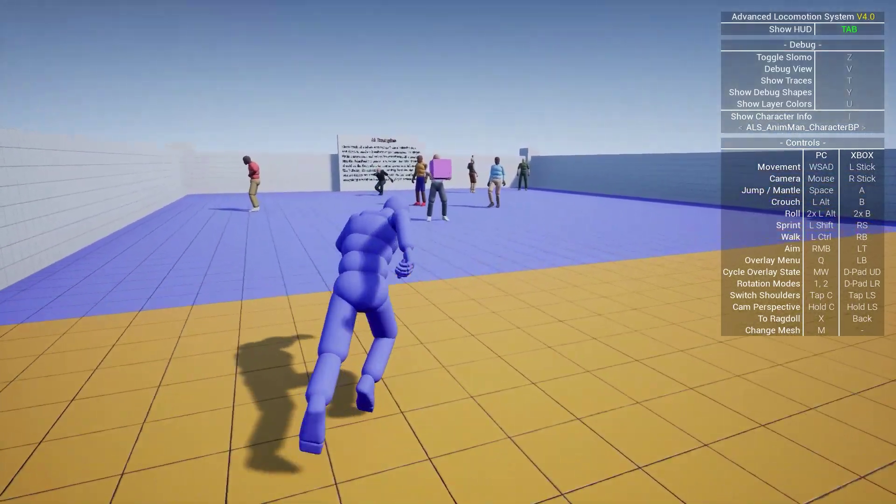
key("x")
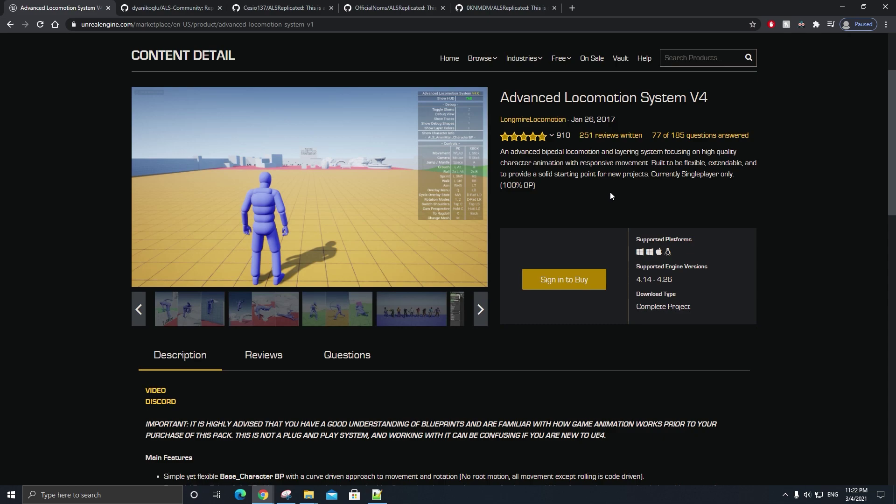
Step: Highlight 'Currently Singleplayer only.' and '(100% BP)', then show the ALS-Community repository
left_click_drag(735, 179, 657, 181)
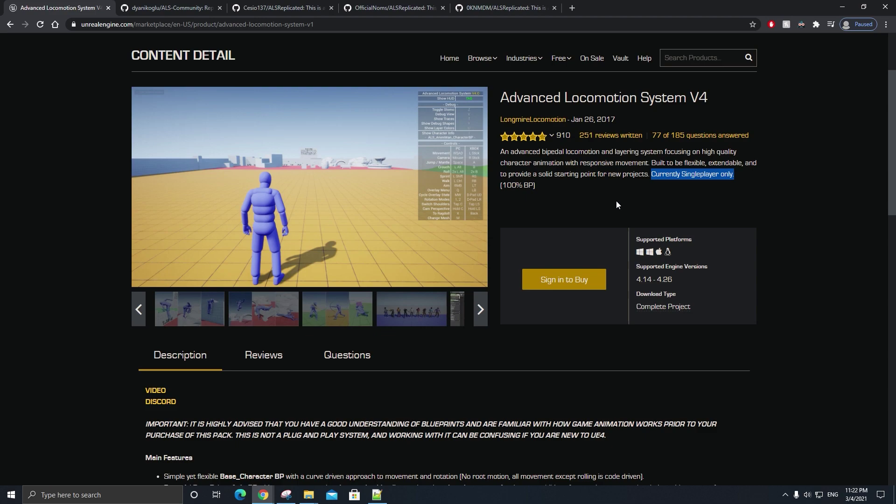
left_click_drag(584, 194, 494, 185)
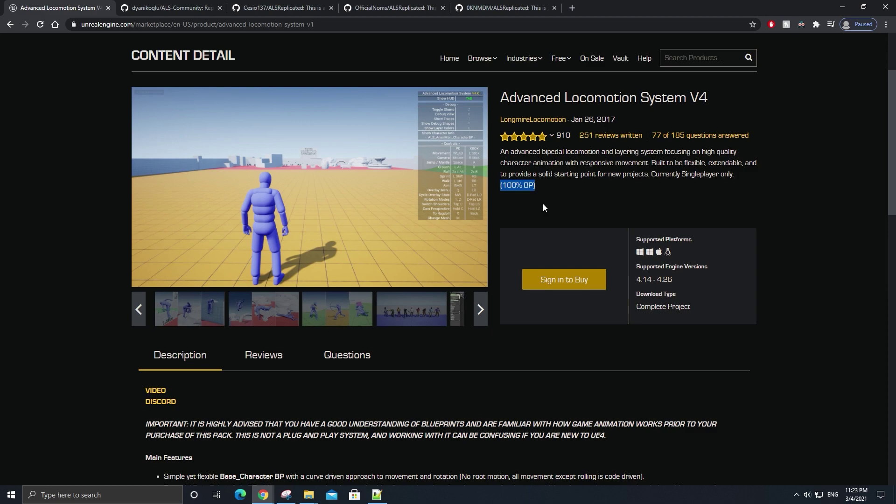
left_click(187, 7)
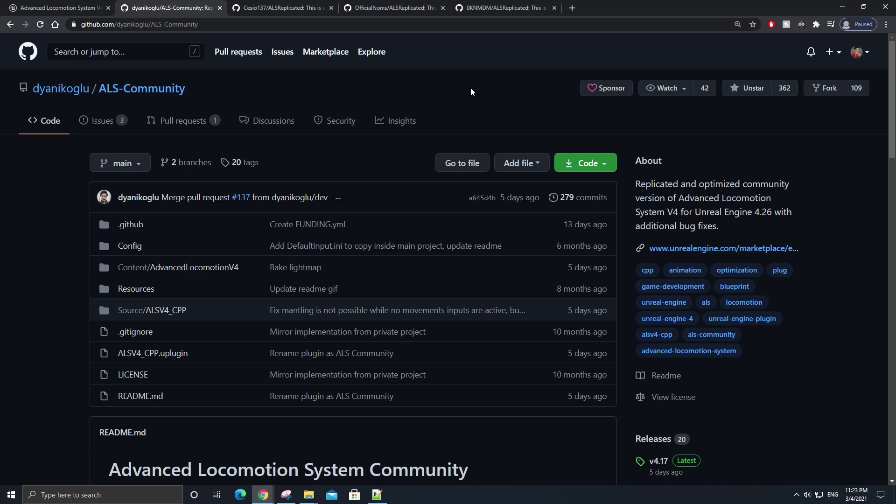
Step: View each of the three ALSReplicated repositories, return to ALS-Community, and bring up Unreal Editor
left_click(276, 6)
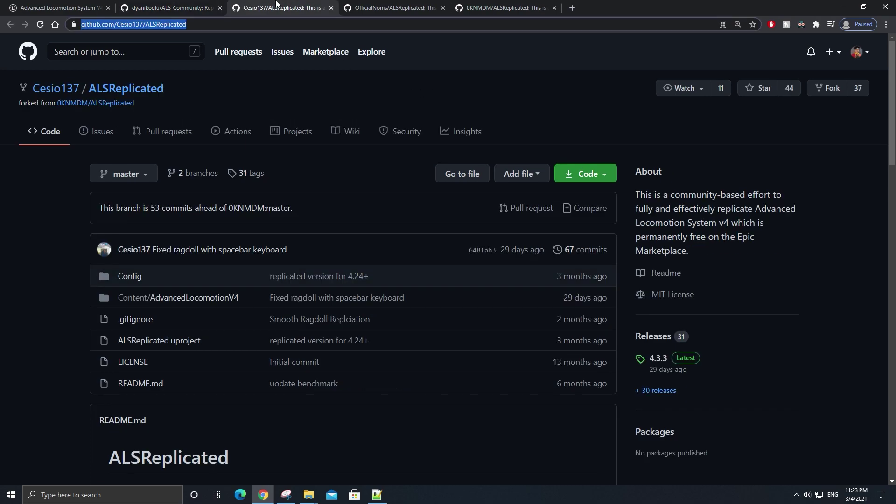
left_click(400, 6)
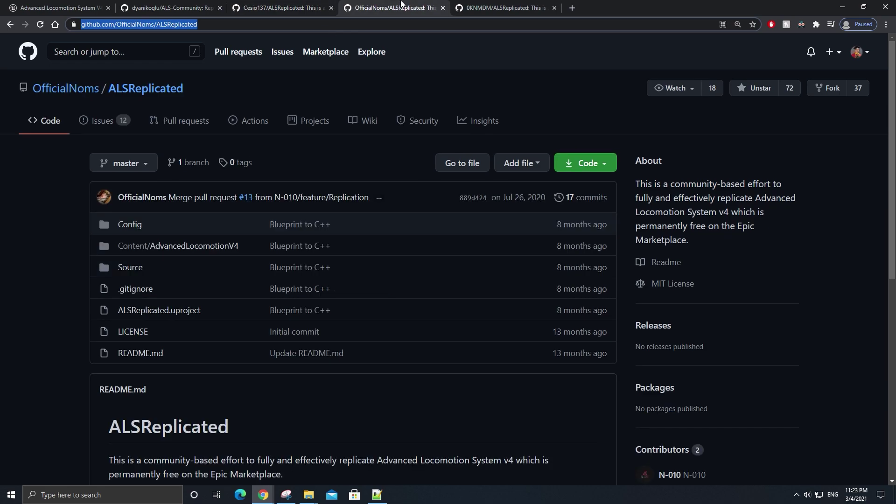
left_click(524, 4)
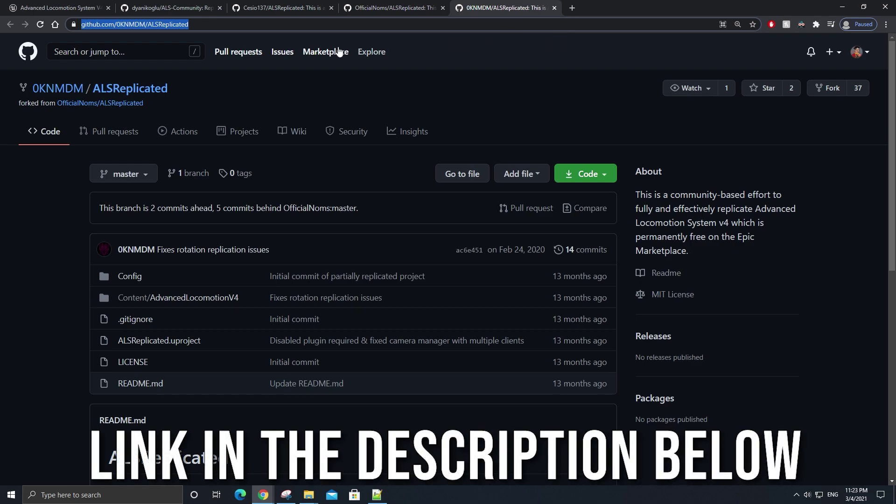
key("ctrl+2")
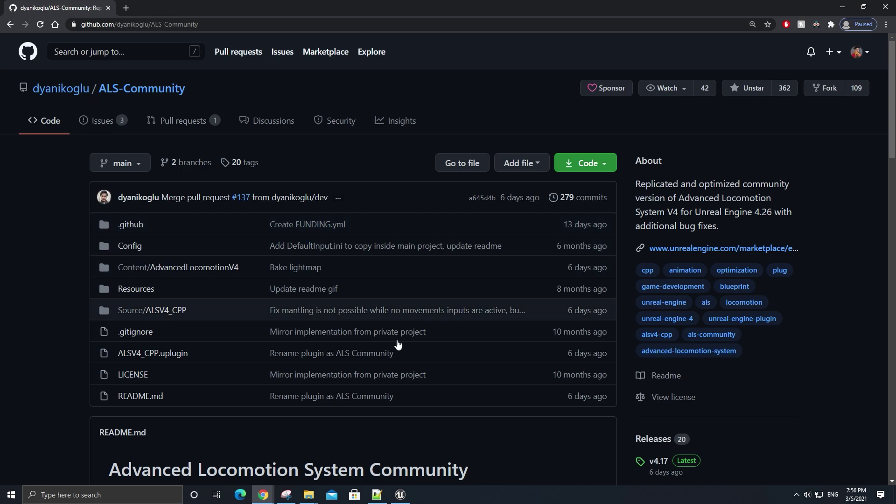
left_click(400, 495)
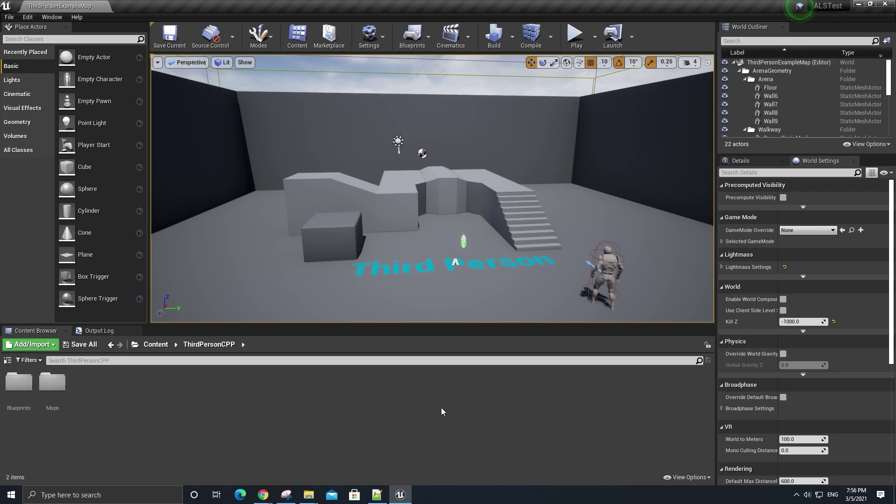
Step: Start a New C++ Class, cancel the Choose Parent Class dialog, and close Unreal Editor
left_click(10, 17)
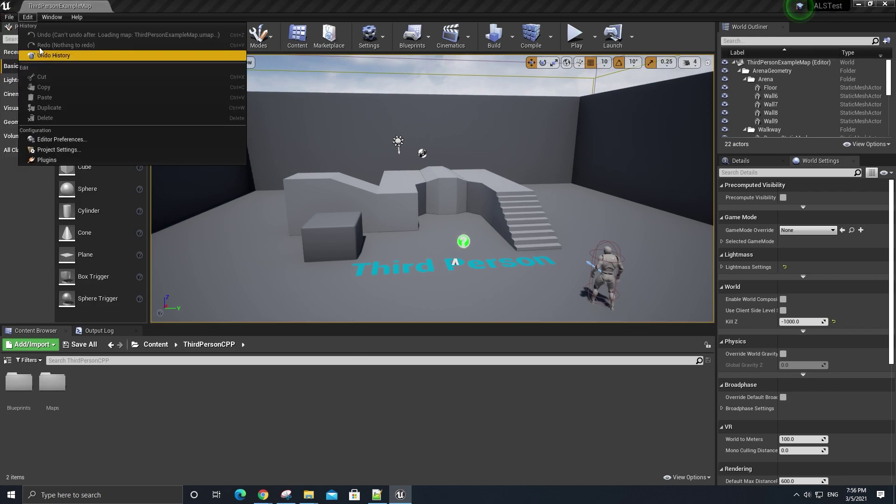
left_click(77, 158)
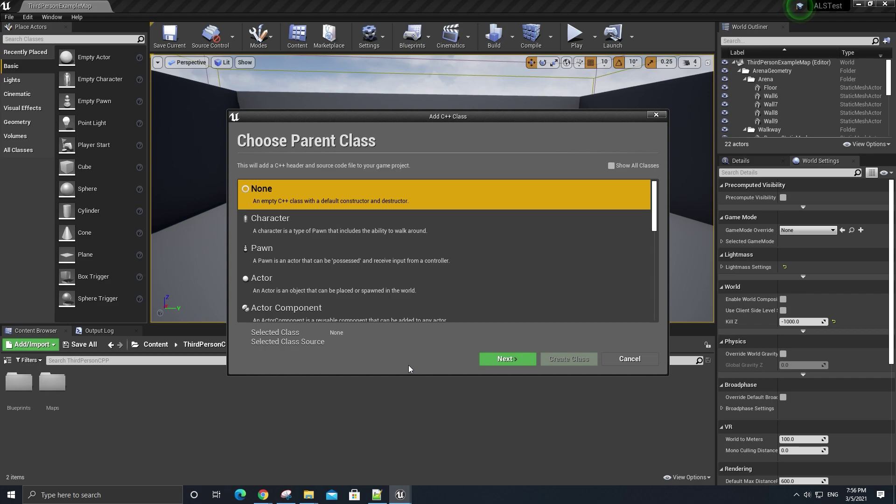
left_click(642, 359)
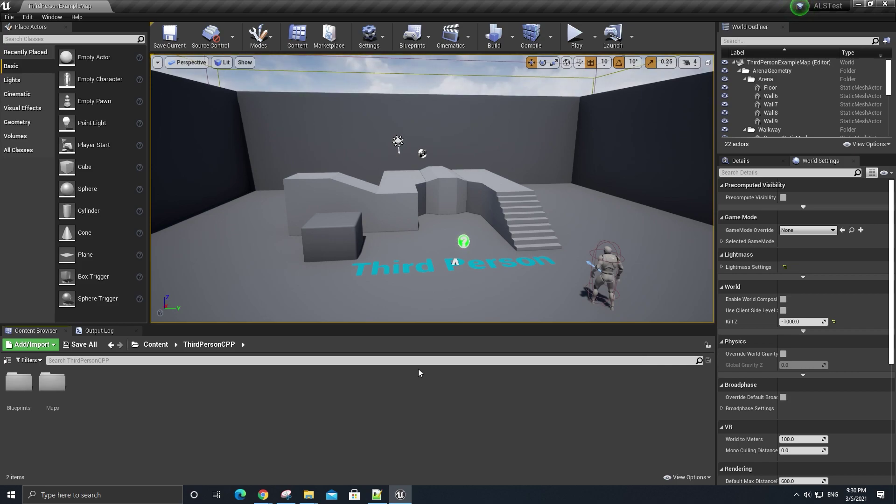
left_click(879, 4)
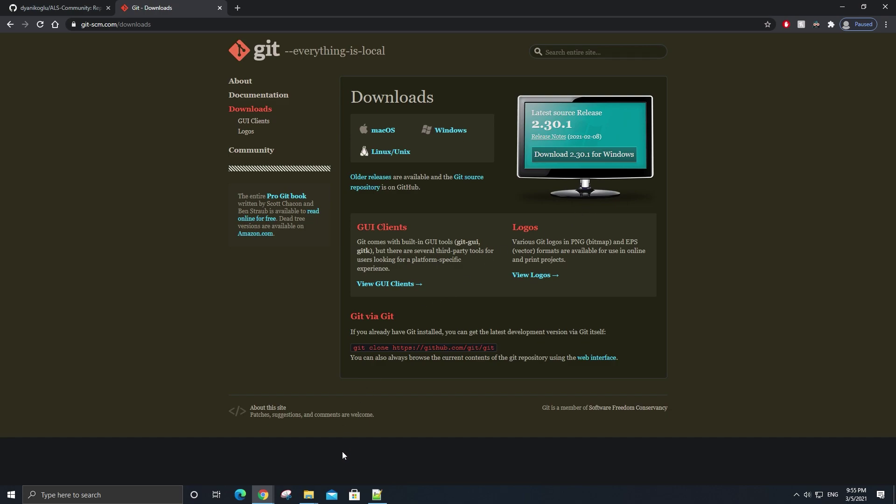
Step: Create a new folder named Plugins in the ALSTest project folder
mouse_move(309, 494)
left_click(281, 462)
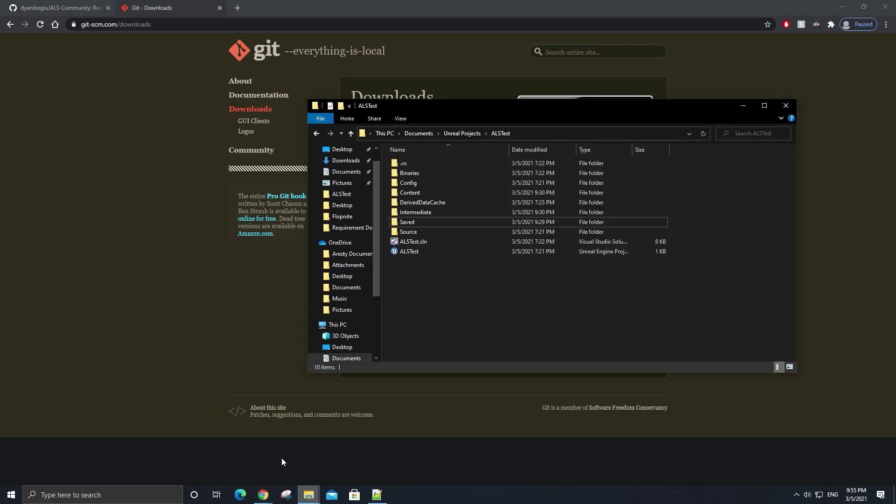
right_click(540, 281)
mouse_move(626, 418)
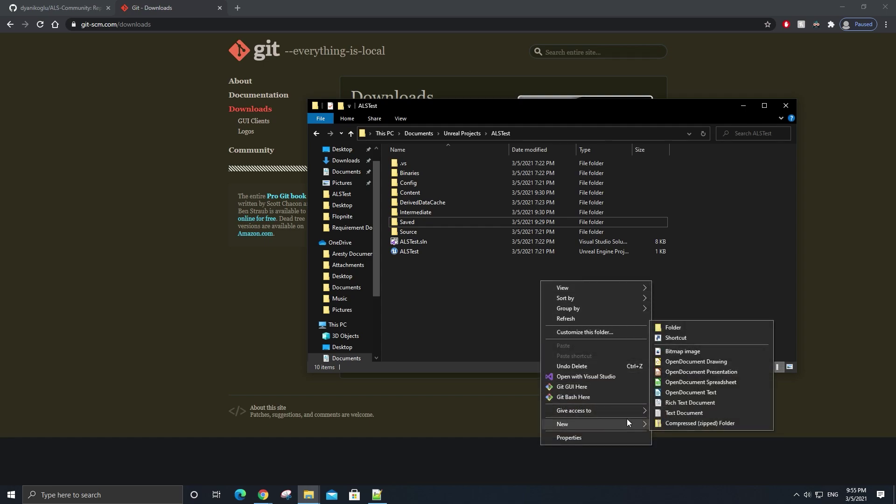
left_click(699, 326)
type("Plugins")
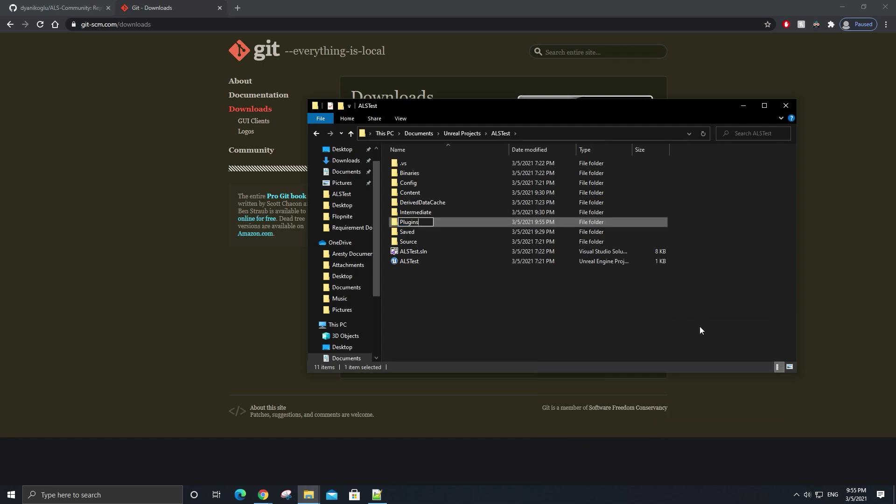
key("Return")
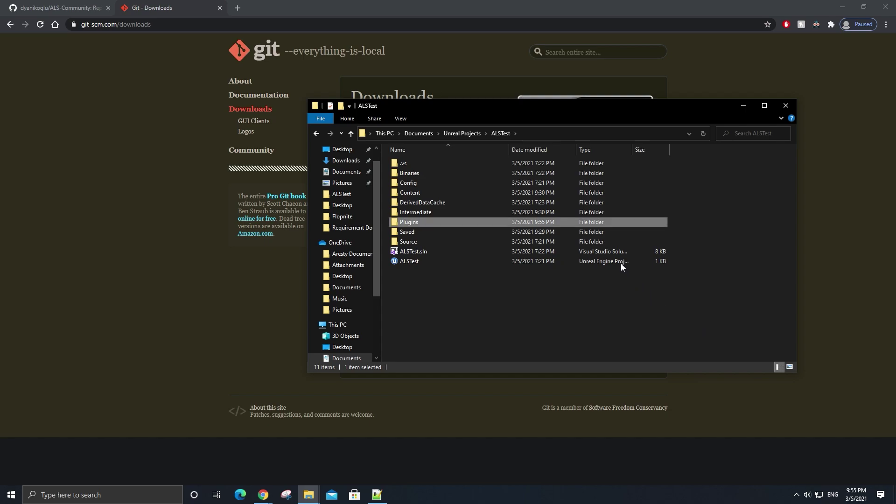
Step: Open the Plugins folder and launch Git Bash Here inside it
double_click(543, 222)
right_click(535, 220)
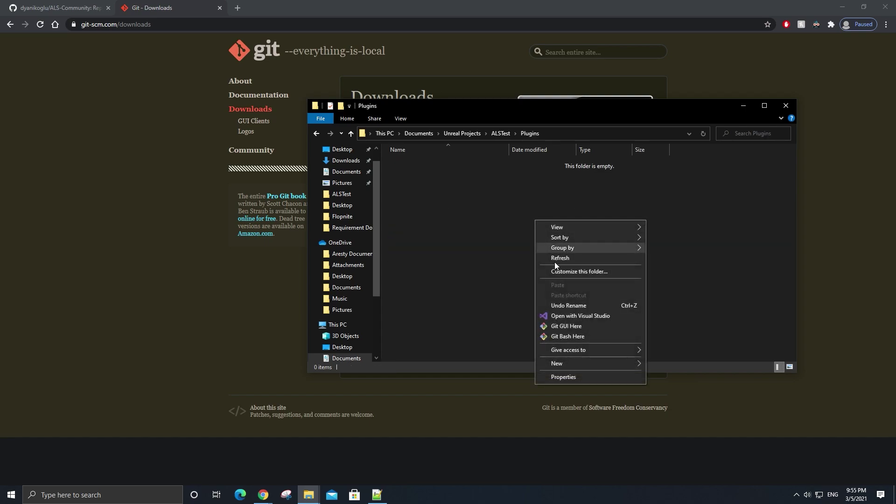
left_click(589, 337)
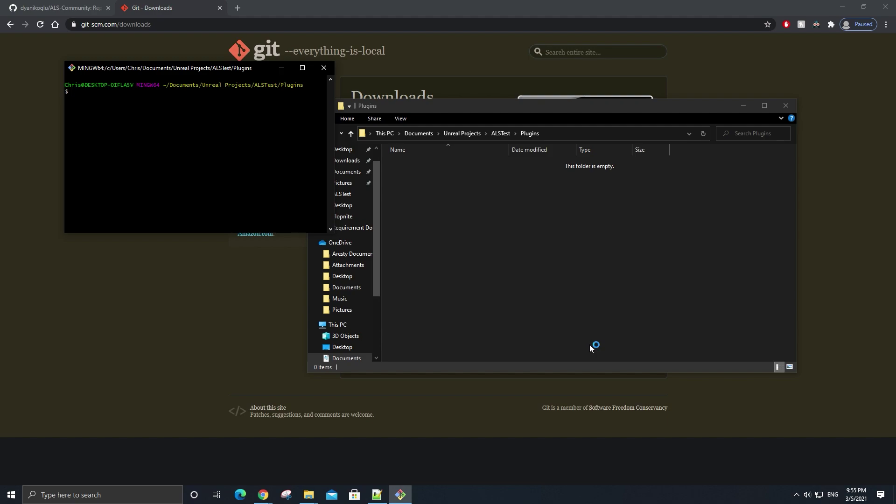
Step: Enlarge the Git Bash font and window, type 'git clone', and show the ALS-Community page
key("ctrl+equal")
key("ctrl+equal")
key("ctrl+equal")
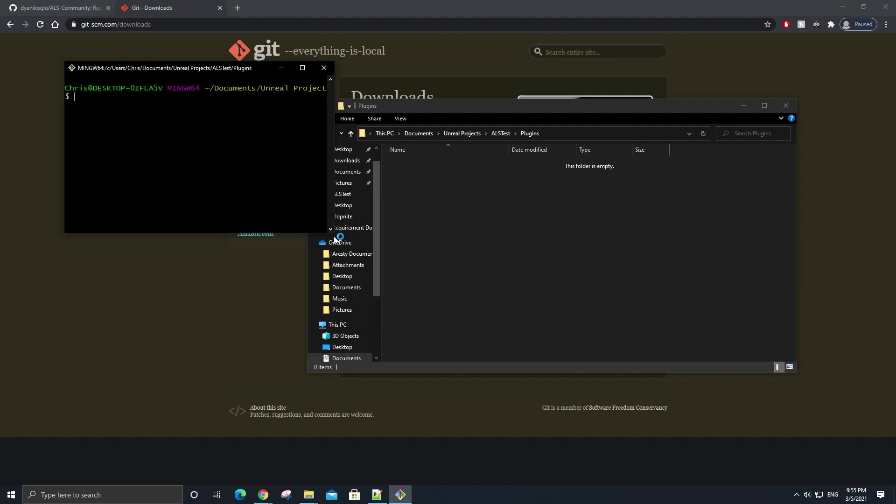
left_click_drag(329, 234, 435, 267)
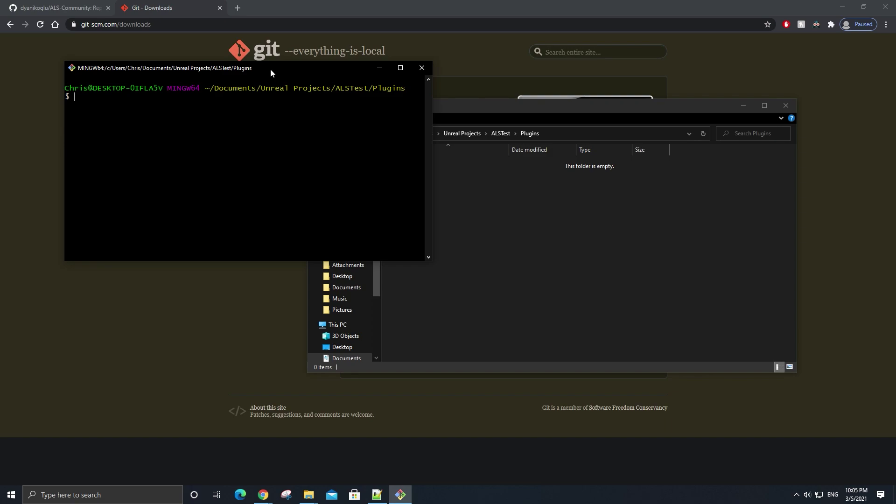
type("git clone")
left_click(77, 8)
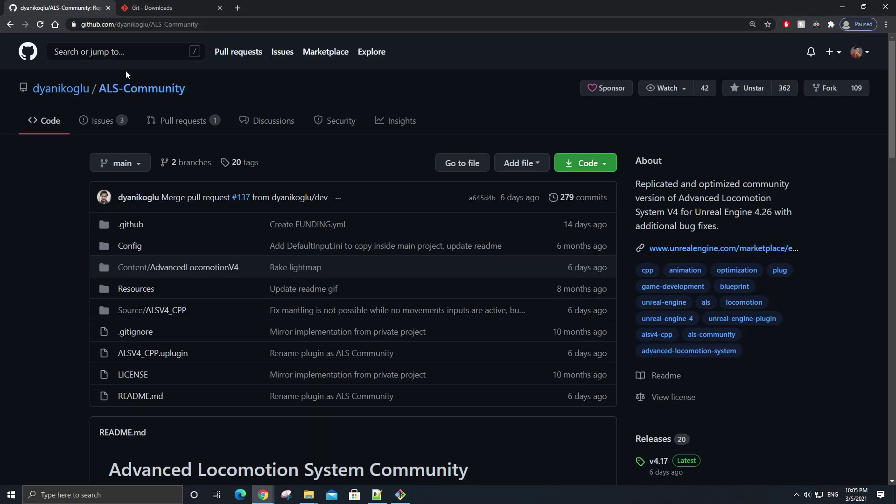
Step: Paste the ALS-Community HTTPS URL after git clone, run it, and view the Plugins folder
left_click(582, 167)
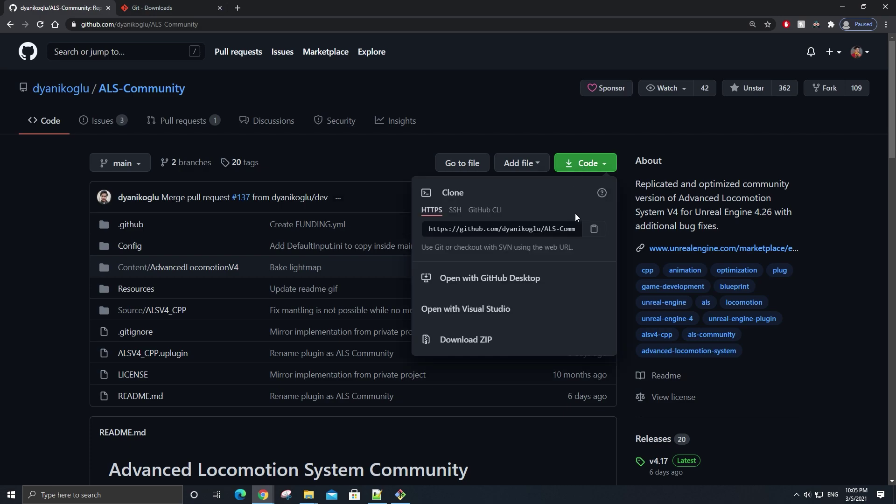
left_click(594, 229)
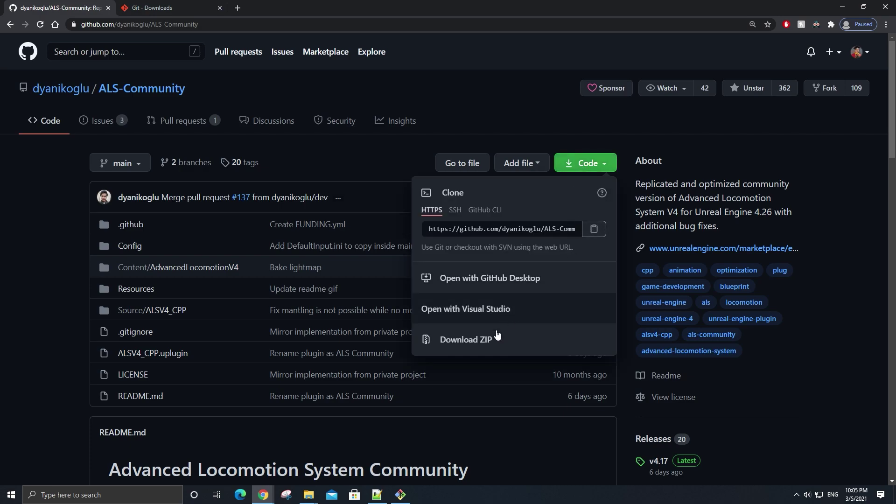
left_click(400, 495)
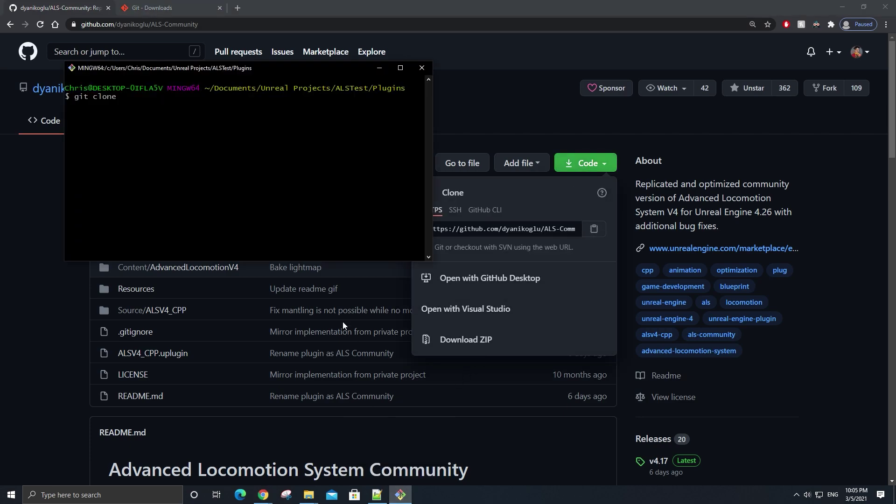
right_click(268, 122)
left_click(288, 142)
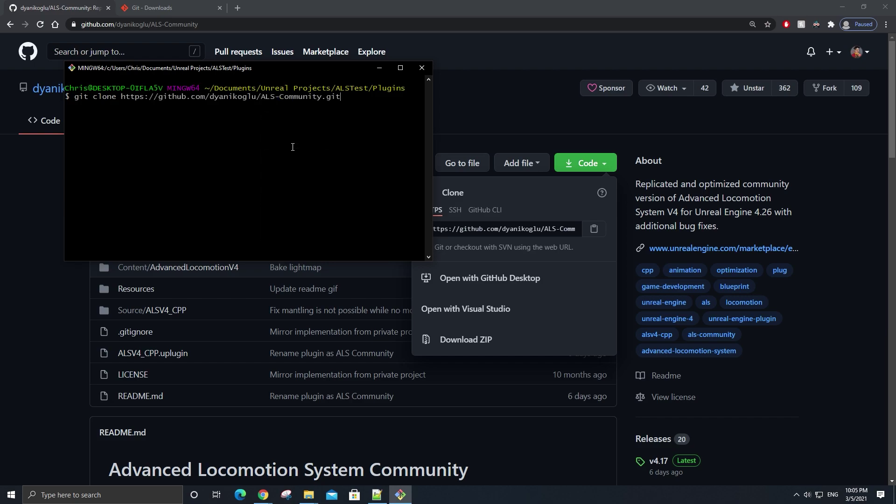
key("Return")
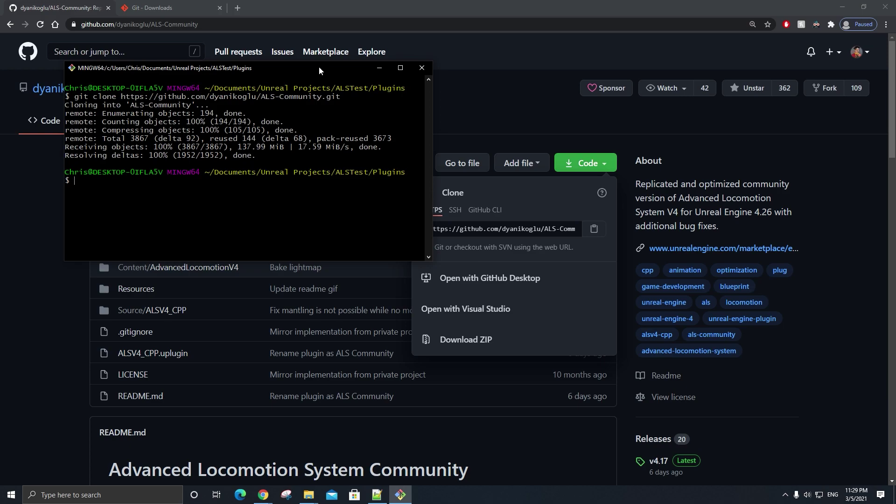
left_click(308, 495)
left_click(368, 443)
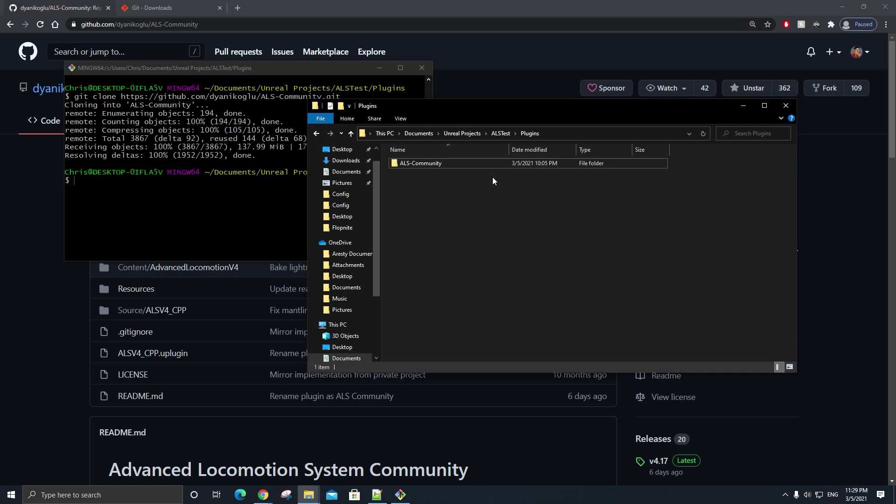
Step: Open the plugin's ALS-Community > Config > DefaultInput file in Notepad
double_click(481, 166)
left_click(463, 184)
double_click(463, 183)
double_click(434, 164)
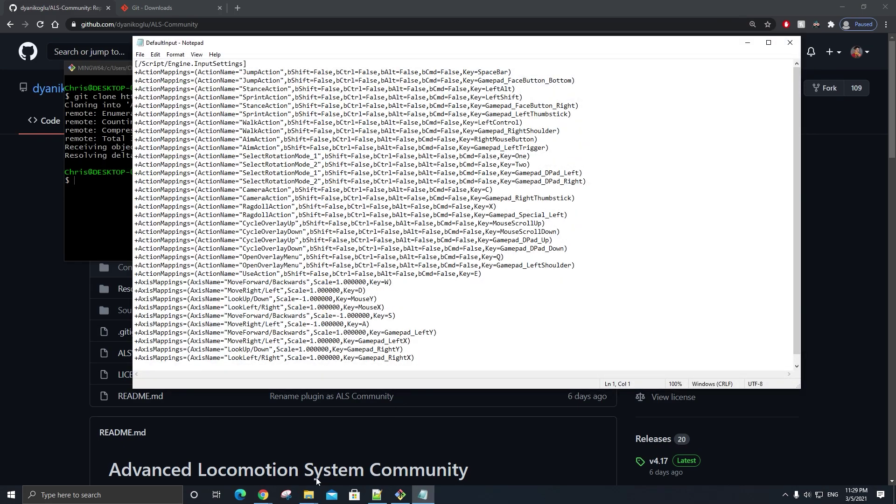
Step: Open the ALSTest project's Config > DefaultInput file in Notepad
mouse_move(308, 494)
left_click(353, 448)
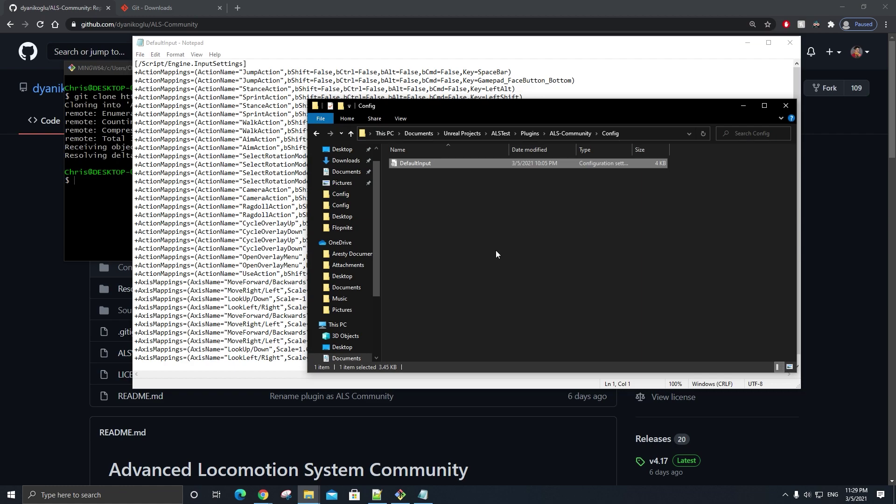
left_click(505, 135)
double_click(459, 186)
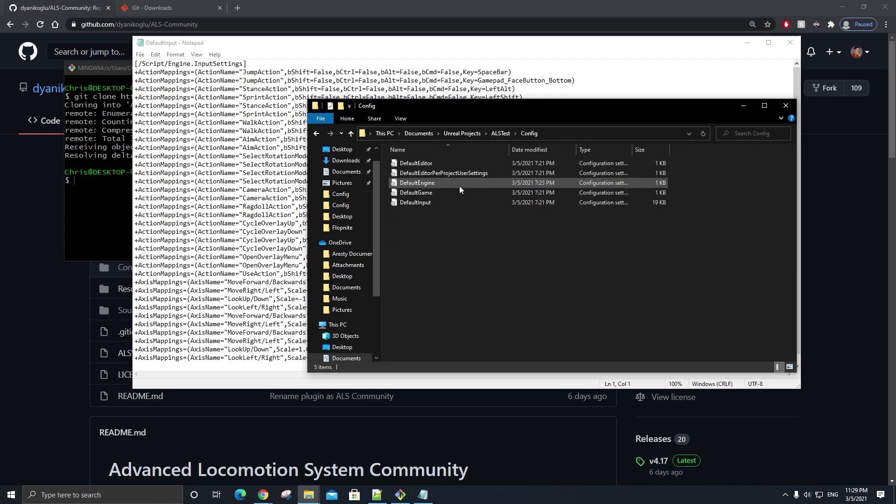
double_click(454, 202)
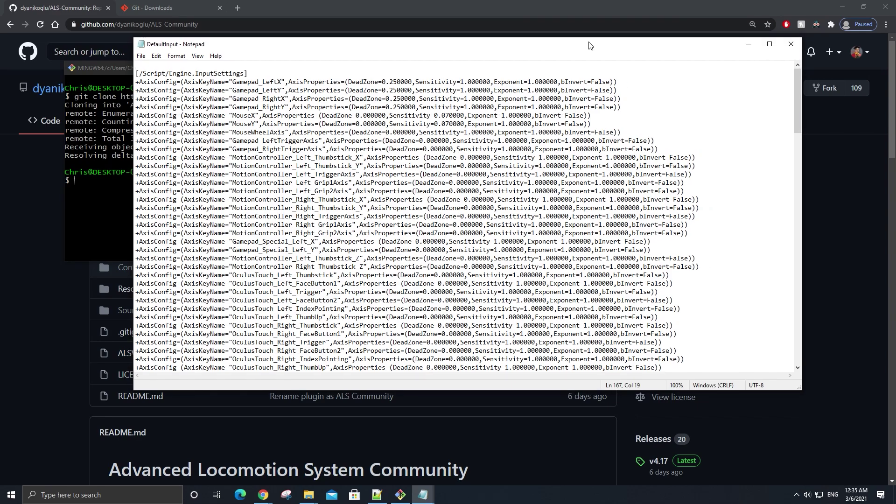
Step: Select the ActionMappings and AxisMappings lines in the plugin's DefaultInput file
left_click_drag(589, 45, 670, 136)
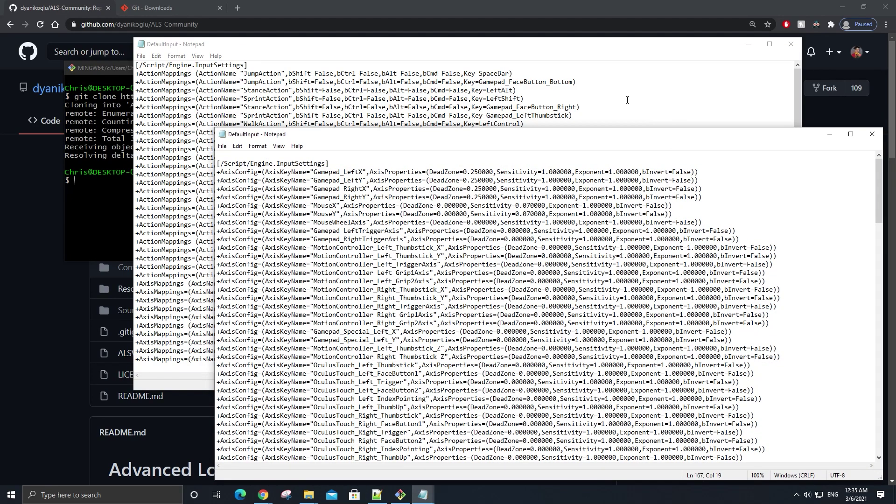
left_click(601, 89)
left_click_drag(449, 364, 136, 73)
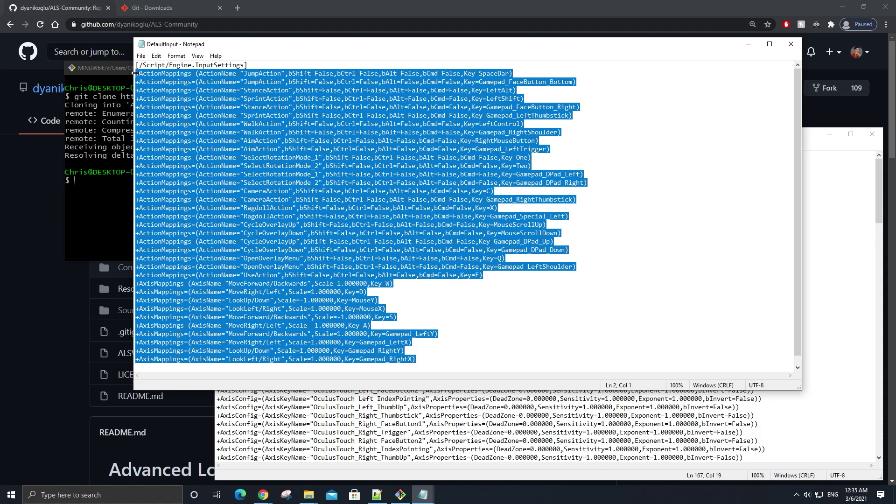
Step: Paste the mappings onto the last line of the project's DefaultInput and save it
left_click(831, 291)
scroll(816, 286, "down", 15)
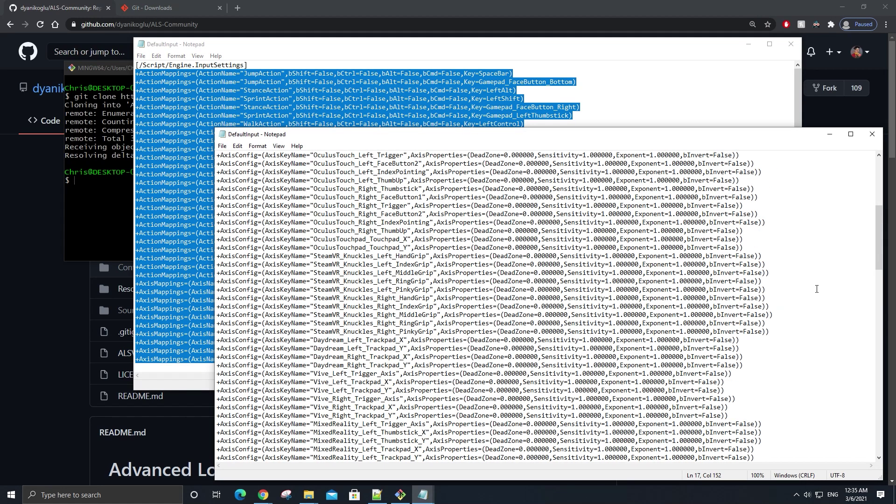
scroll(815, 285, "down", 9)
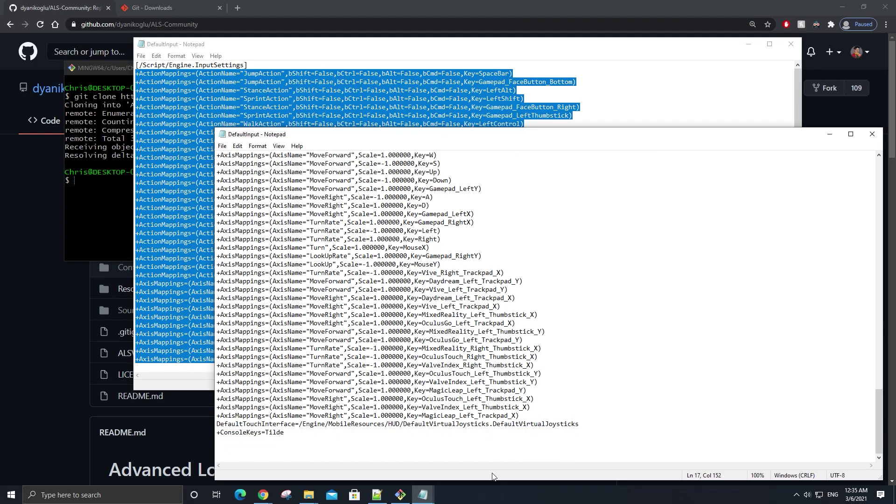
left_click(442, 449)
key("ctrl+v")
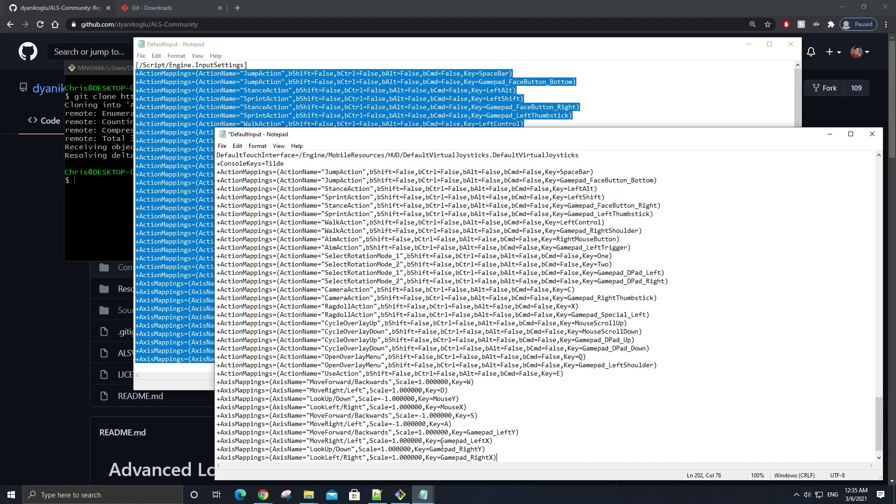
key("ctrl+s")
mouse_move(309, 494)
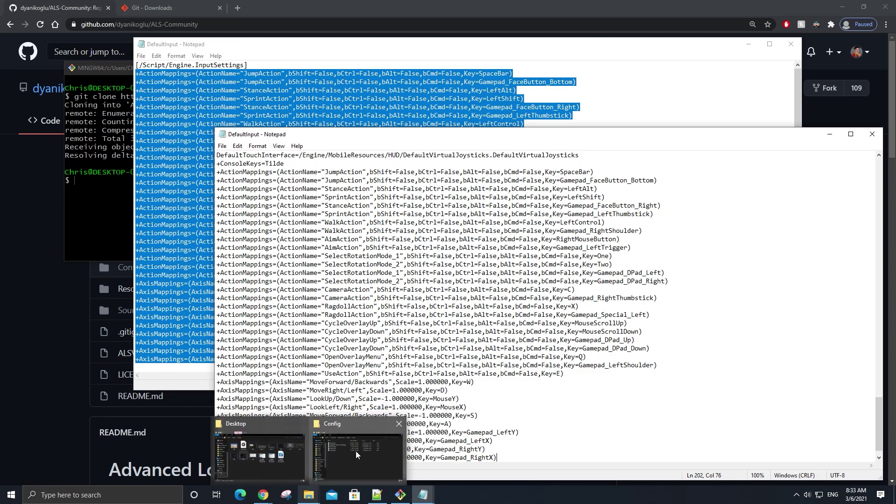
left_click(356, 452)
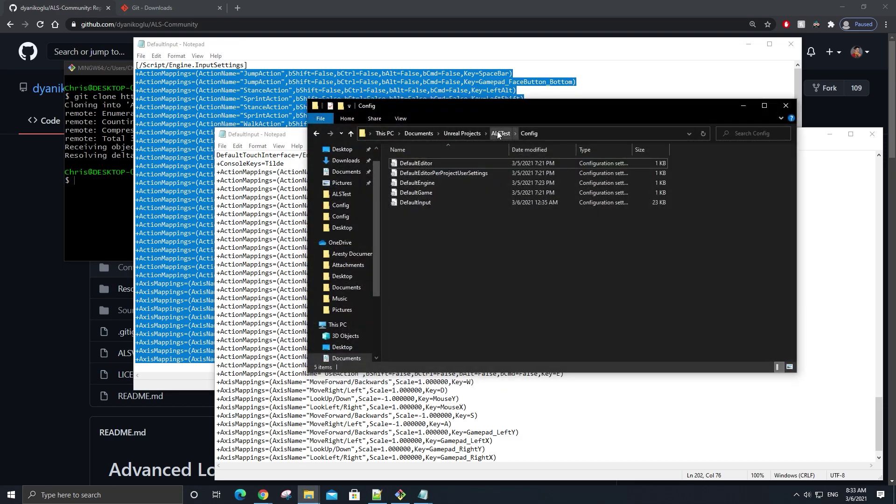
Step: Open ALSTest.uproject and accept rebuilding the missing ALSV4_CPP module
left_click(497, 134)
double_click(488, 261)
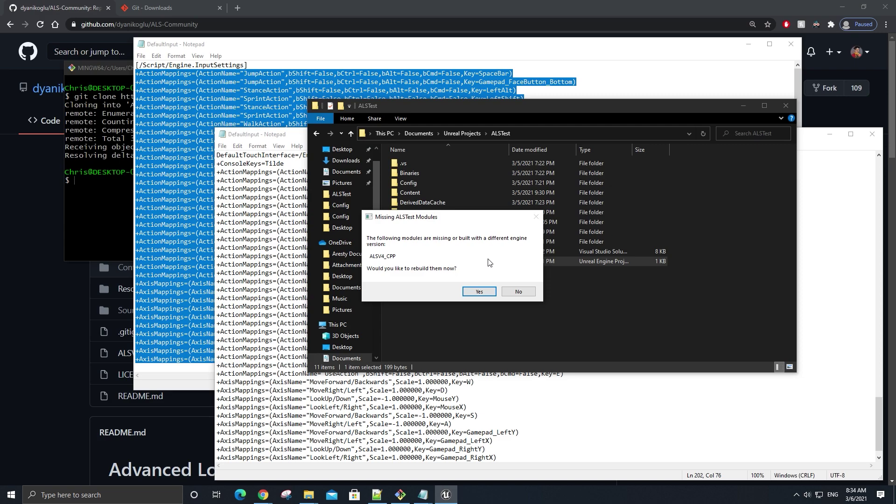
left_click(479, 292)
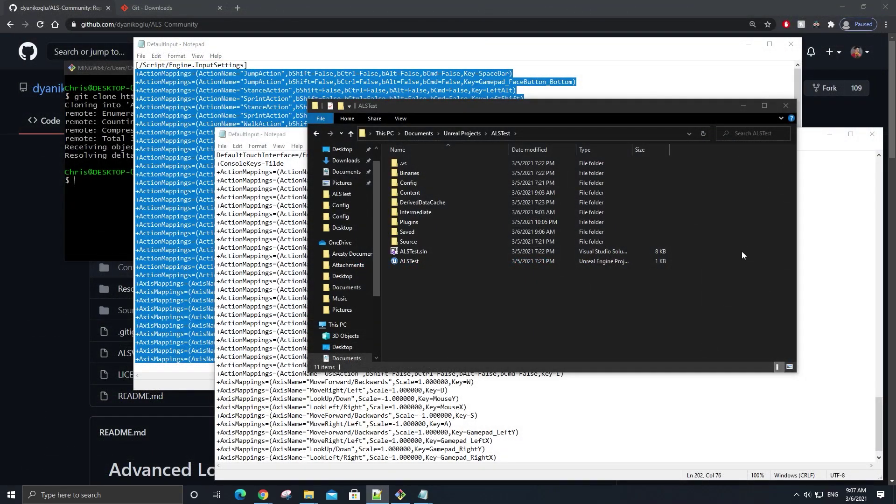
Step: Regenerate Visual Studio project files from ALSTest.uproject, then open ALSTest.sln in Visual Studio 2019
left_click(657, 307)
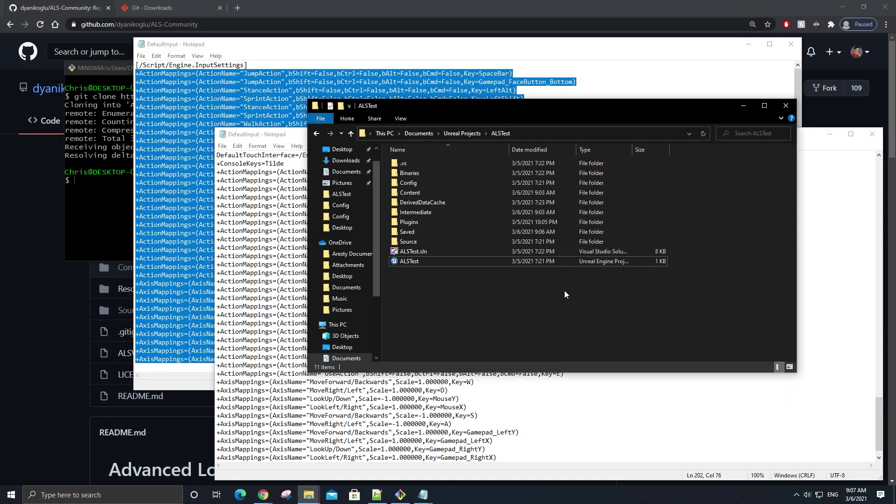
left_click(555, 263)
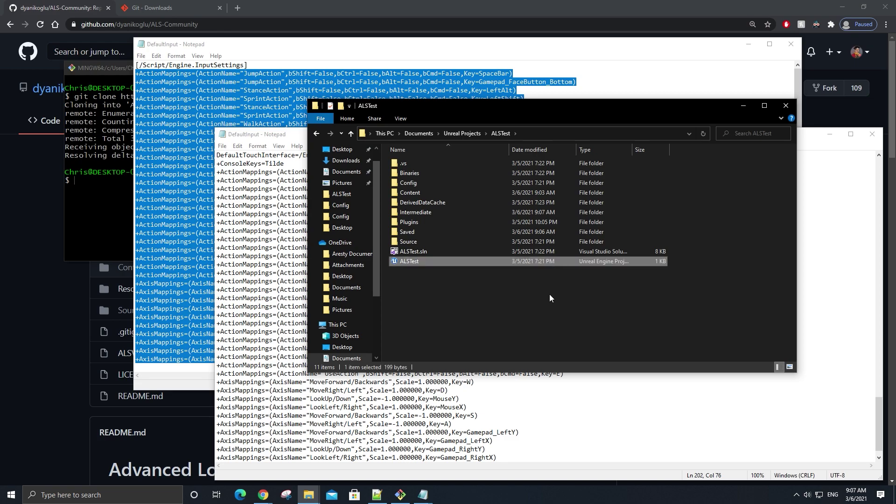
left_click(500, 278)
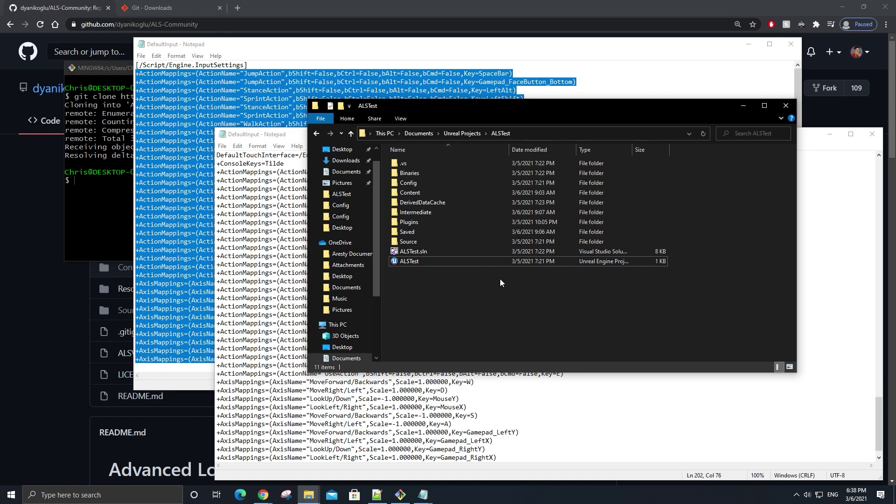
left_click(502, 251)
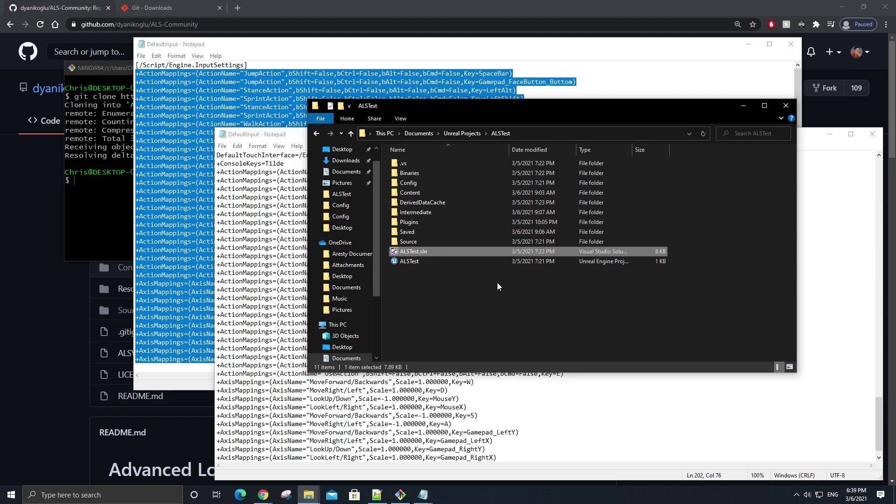
right_click(499, 259)
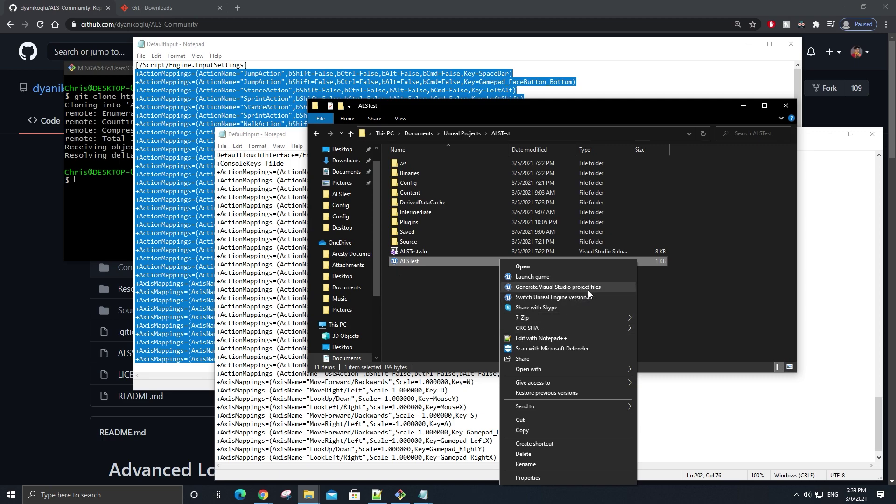
left_click(604, 289)
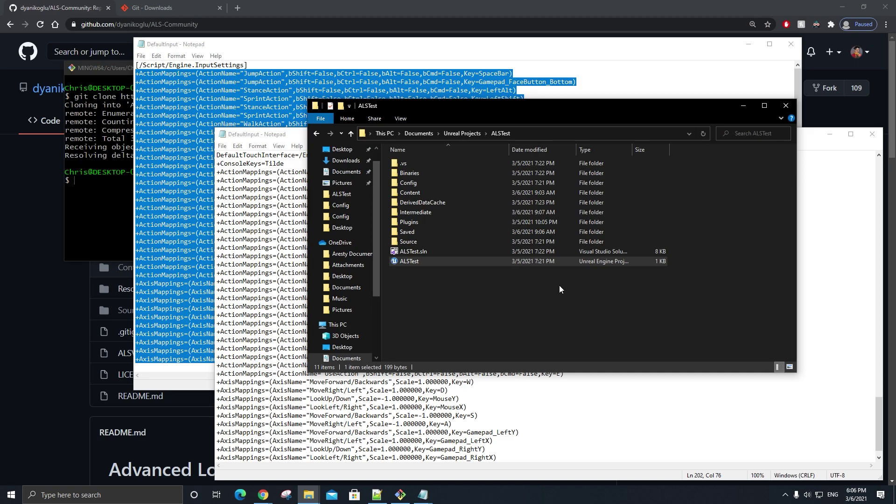
double_click(533, 252)
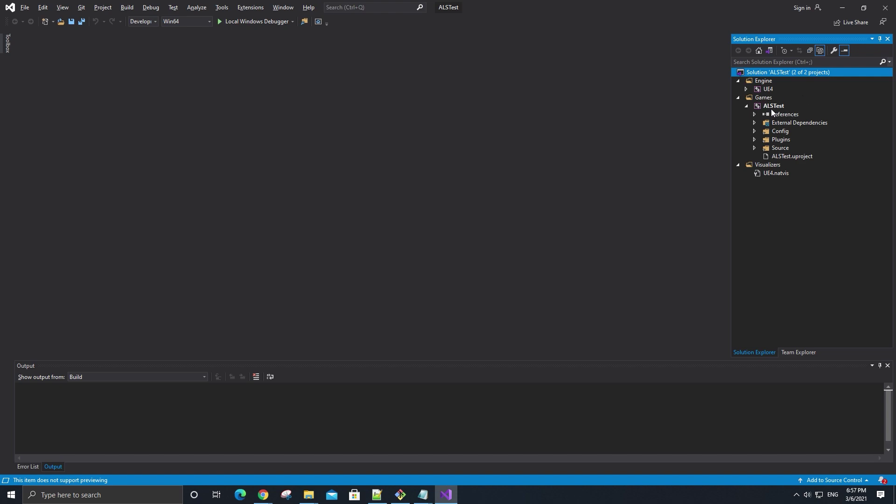
Step: Expand Plugins > ALS-Community > Source > ALSV4_CPP in Solution Explorer
left_click(754, 140)
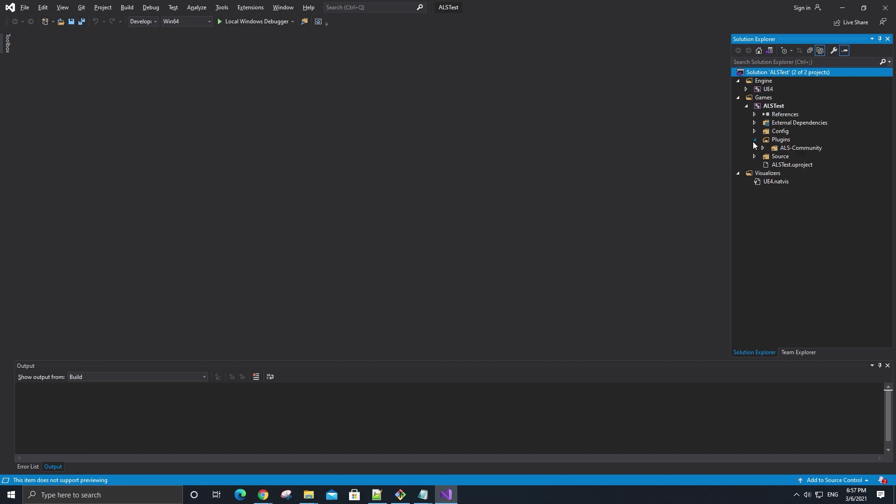
left_click(763, 149)
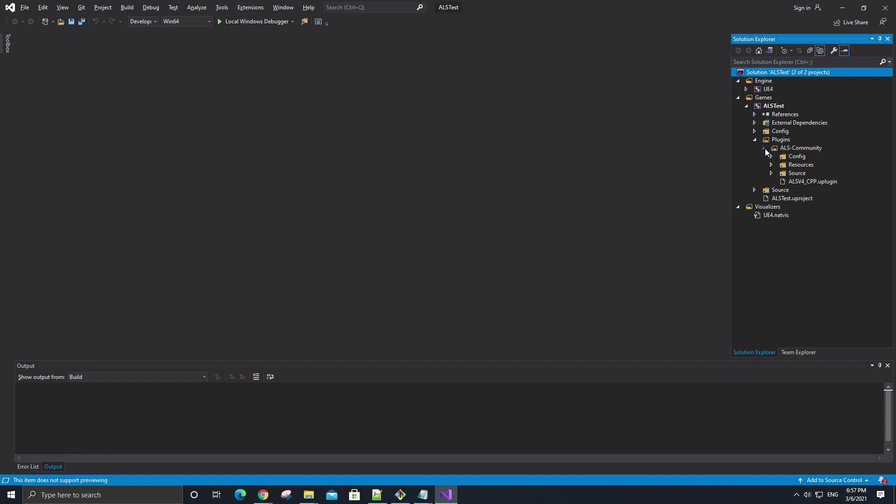
left_click(771, 174)
left_click(778, 182)
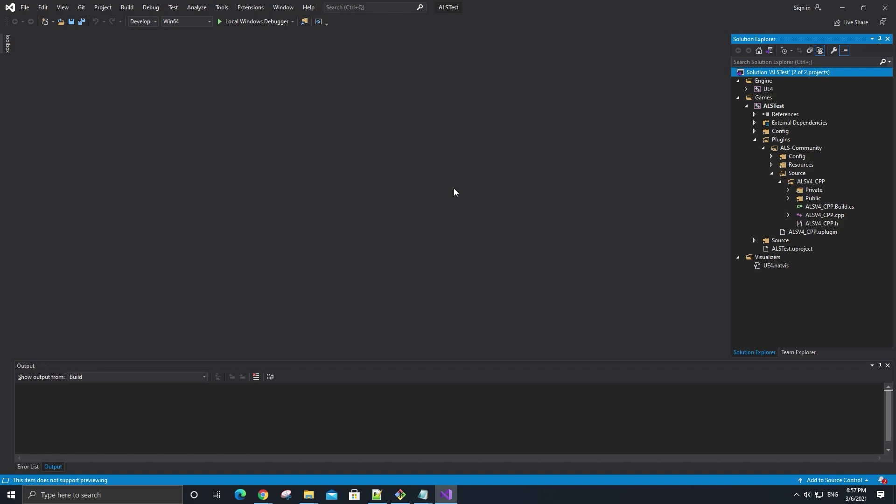
Step: Switch to the Development Editor configuration and build the ALSTest project
left_click(151, 23)
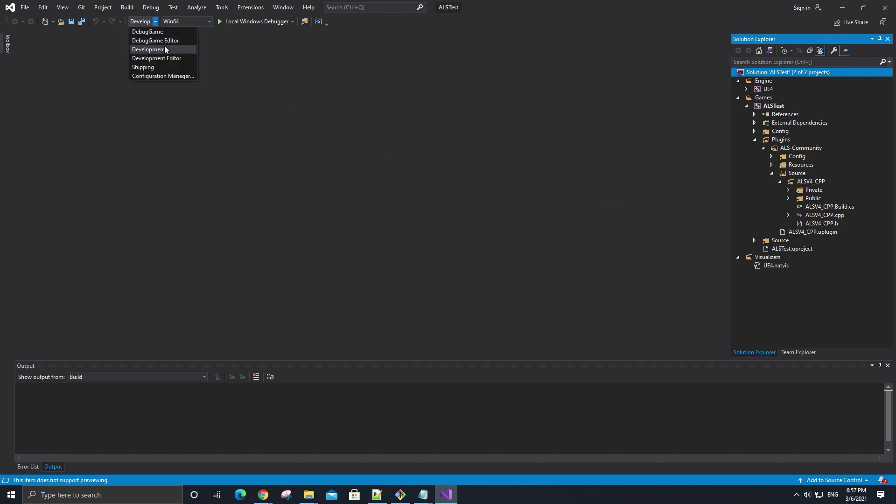
left_click(173, 58)
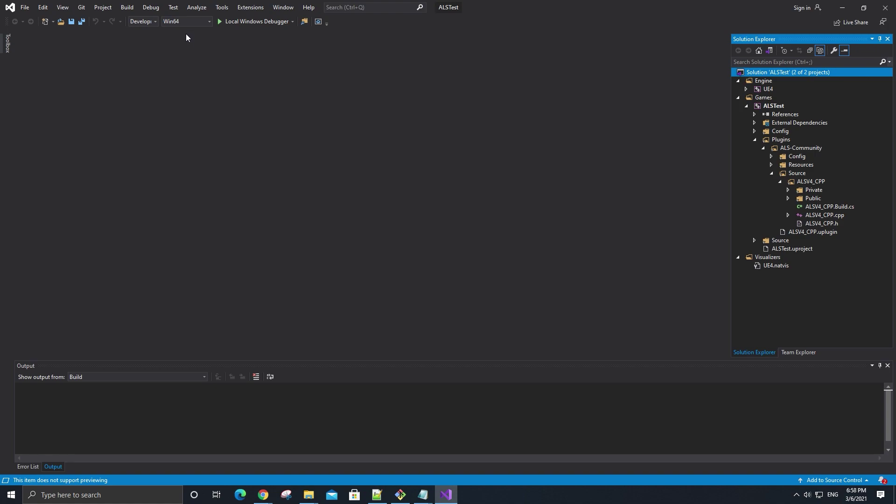
right_click(773, 108)
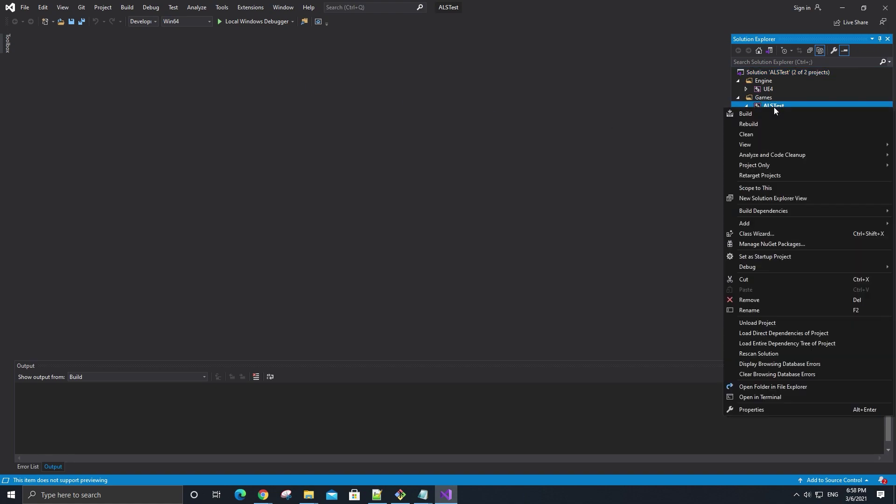
left_click(774, 113)
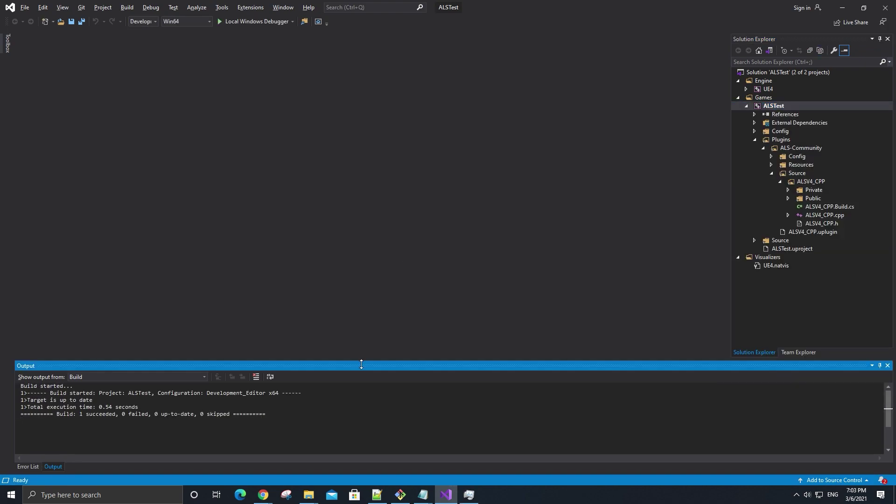
mouse_move(309, 494)
left_click(357, 451)
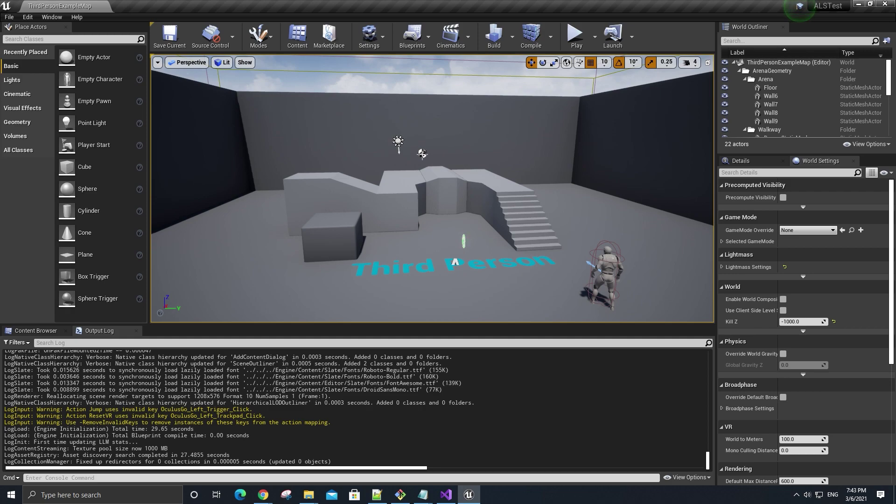
Step: Confirm 'advanced locomotion system' is enabled in Plugins, then close it and show the Content Browser
left_click(28, 16)
left_click(84, 160)
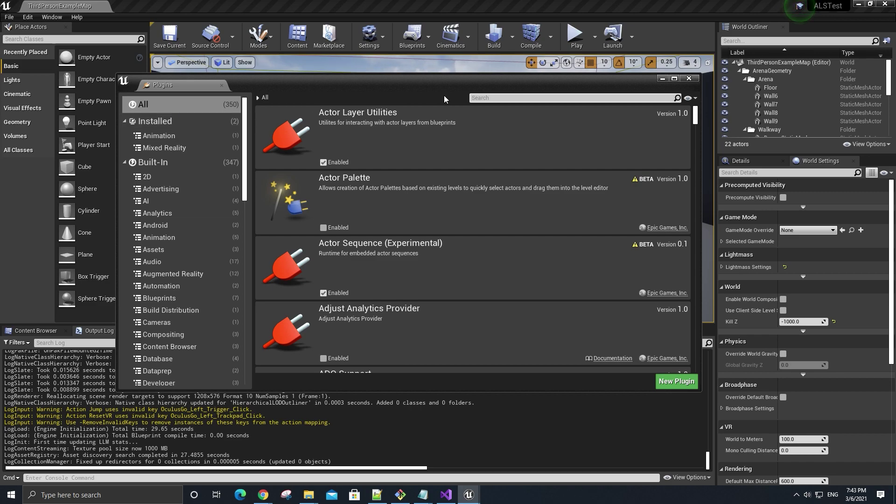
type("adv")
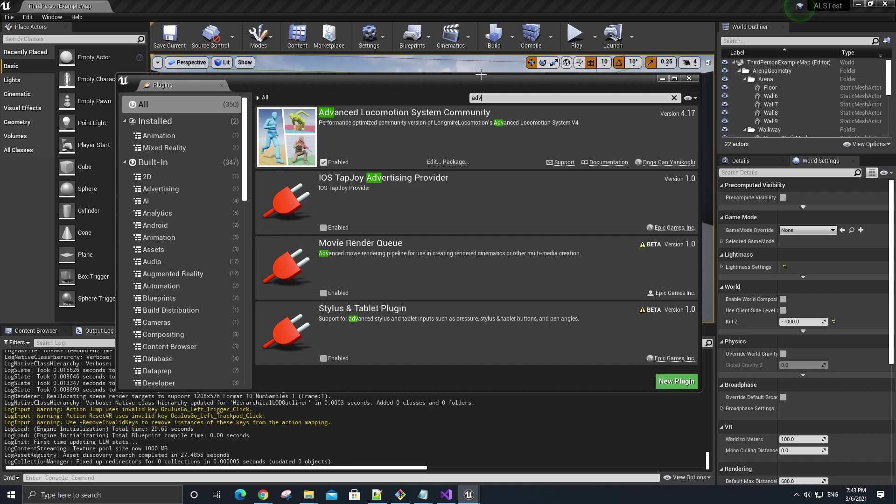
type("anced locomotion sy")
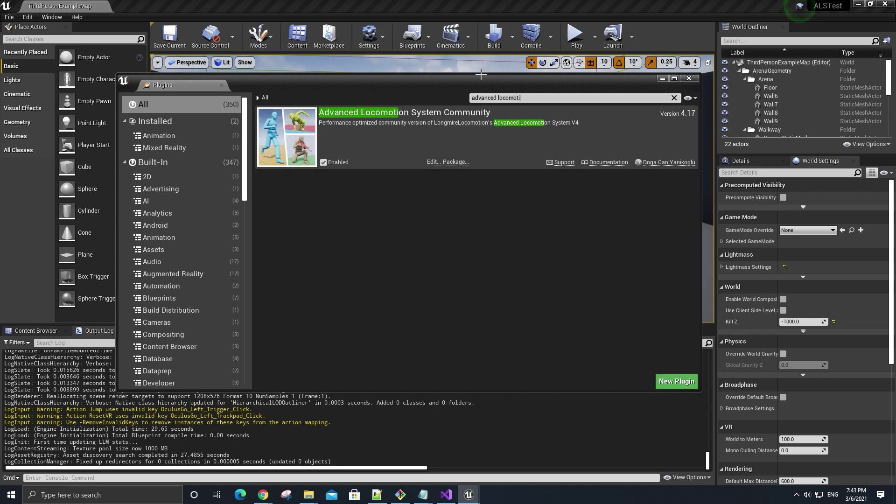
type("stem")
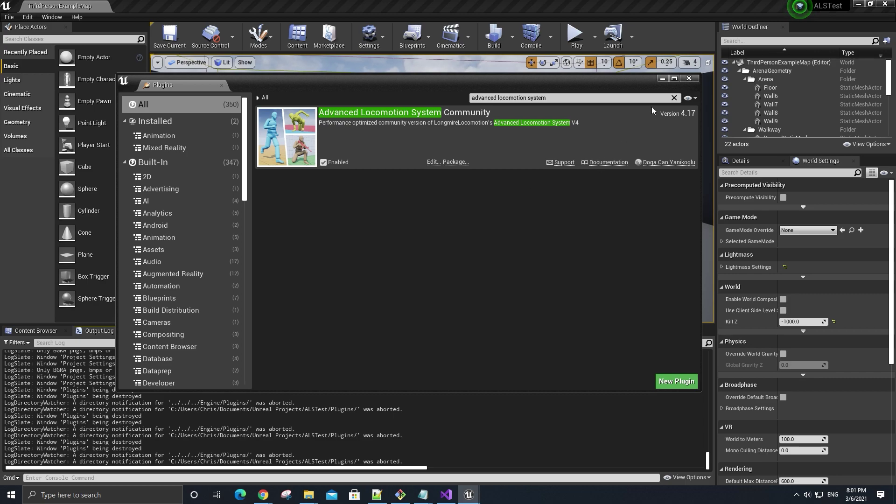
left_click(688, 78)
left_click(46, 332)
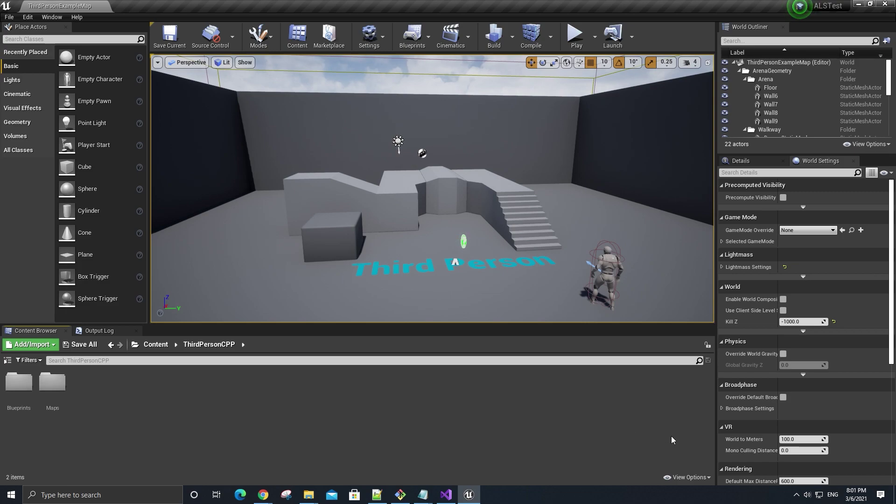
Step: Turn on Show Plugin Content, browse ALSV4_CPP Content to AdvancedLocomotionV4, then open ThirdPersonCPP
left_click(695, 479)
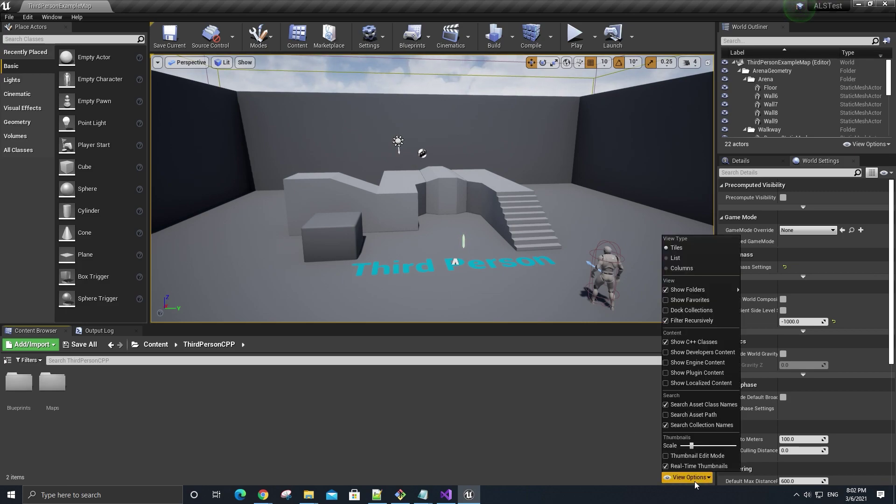
left_click(704, 374)
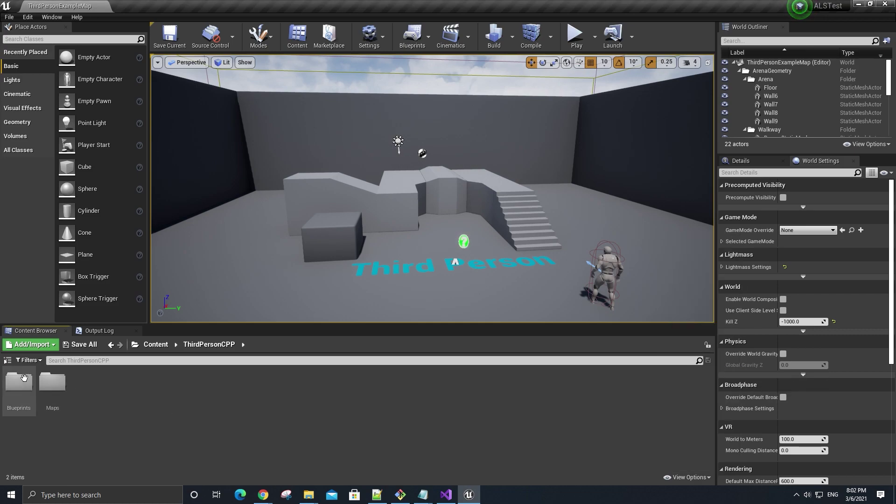
left_click(7, 362)
left_click(49, 421)
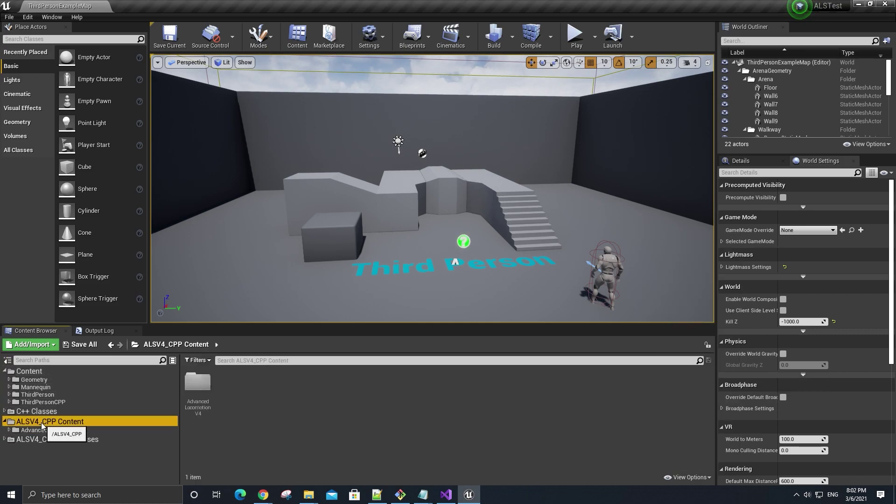
double_click(197, 384)
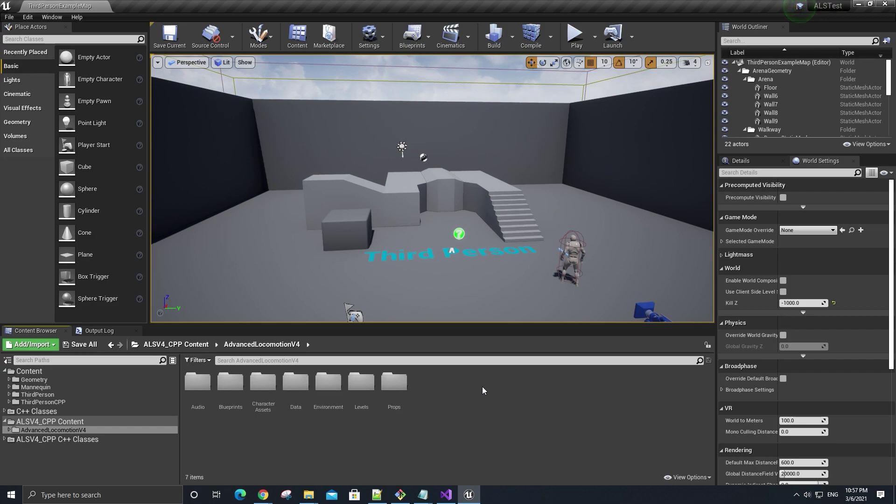
left_click(102, 400)
Step: Load ThirdPersonExampleMap, set GameMode Override to ALS_GameMode_SP, save, and delete the ThirdPersonCharacter
double_click(231, 383)
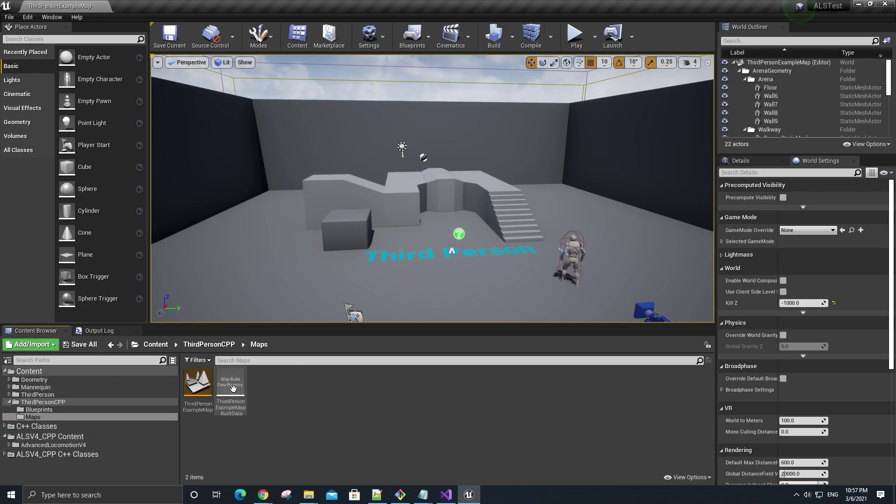
double_click(212, 401)
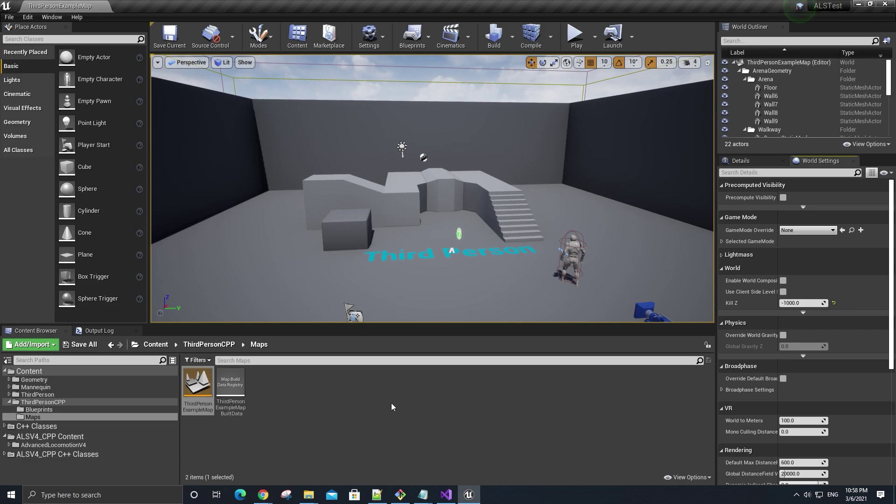
left_click(368, 37)
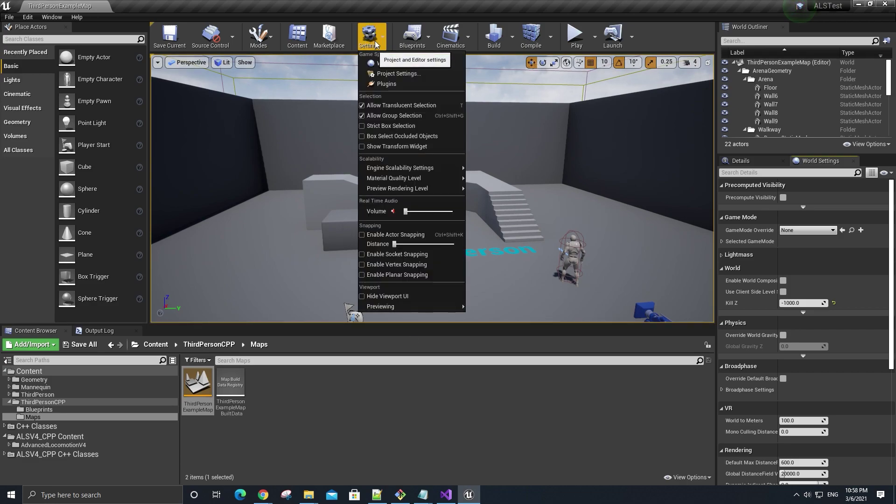
left_click(408, 63)
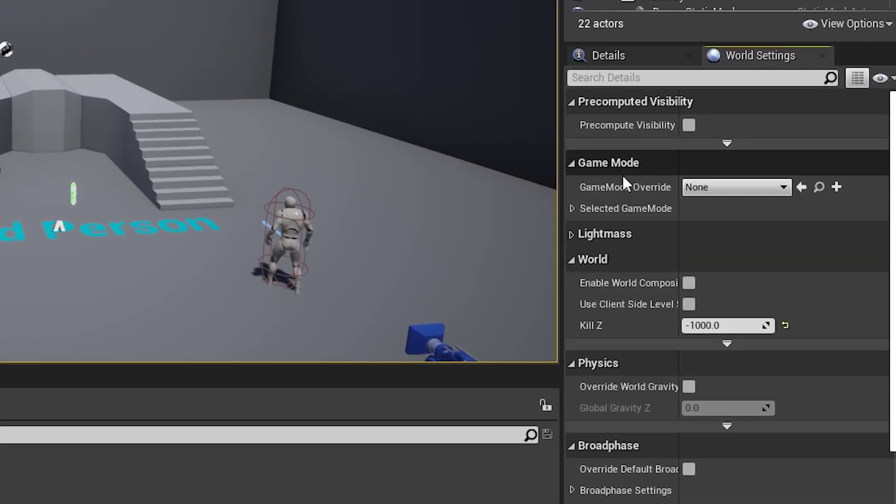
left_click(745, 187)
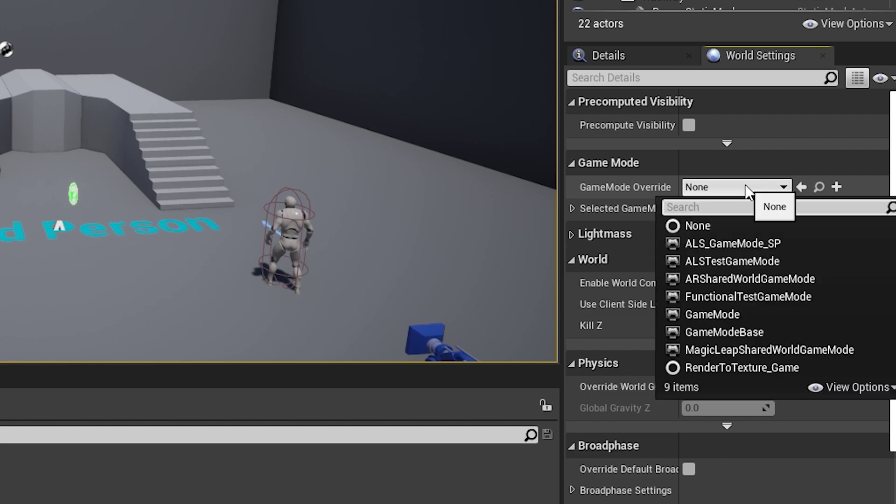
left_click(797, 243)
left_click(180, 44)
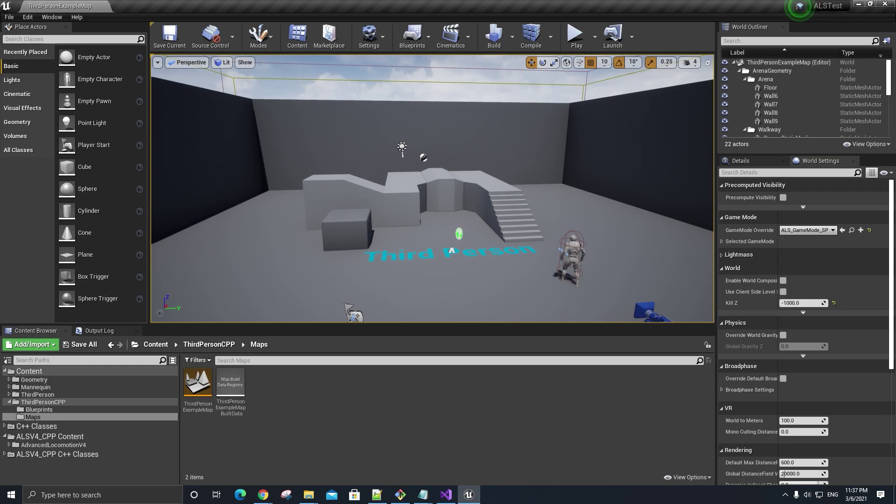
left_click(573, 258)
key("Delete")
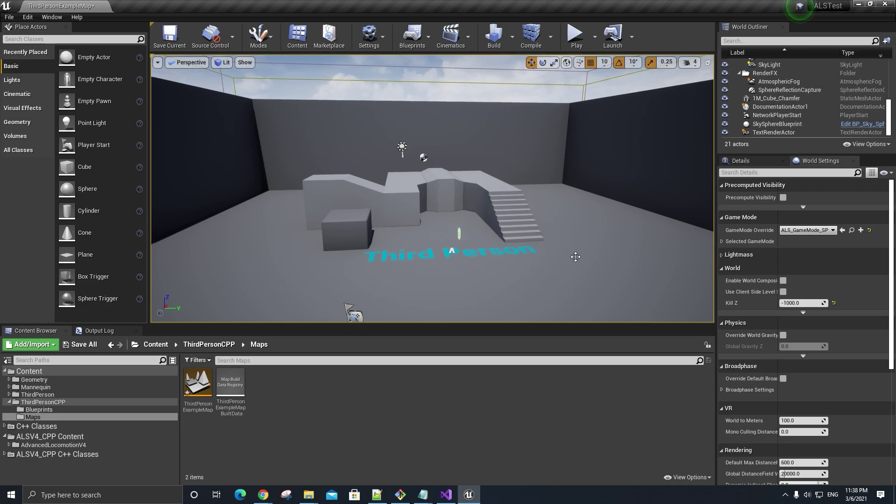
Step: Save the map with Ctrl+S and bring up the Play button's mode and multiplayer options
key("ctrl+s")
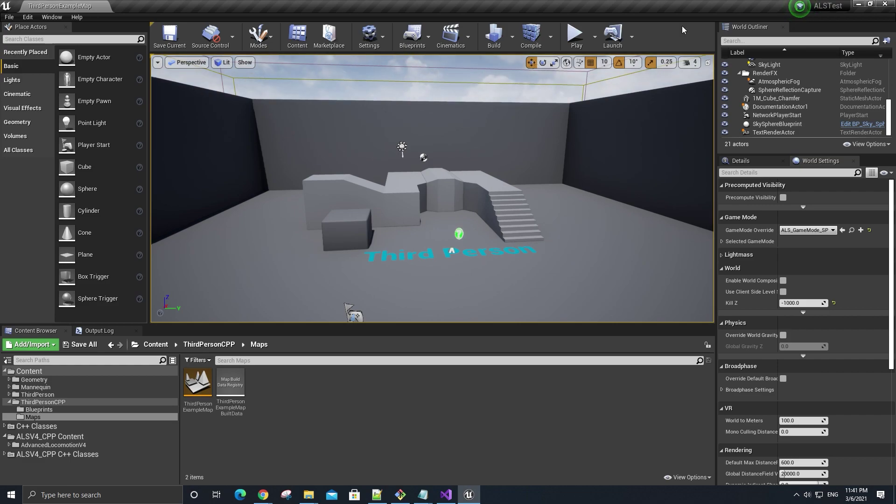
left_click(594, 36)
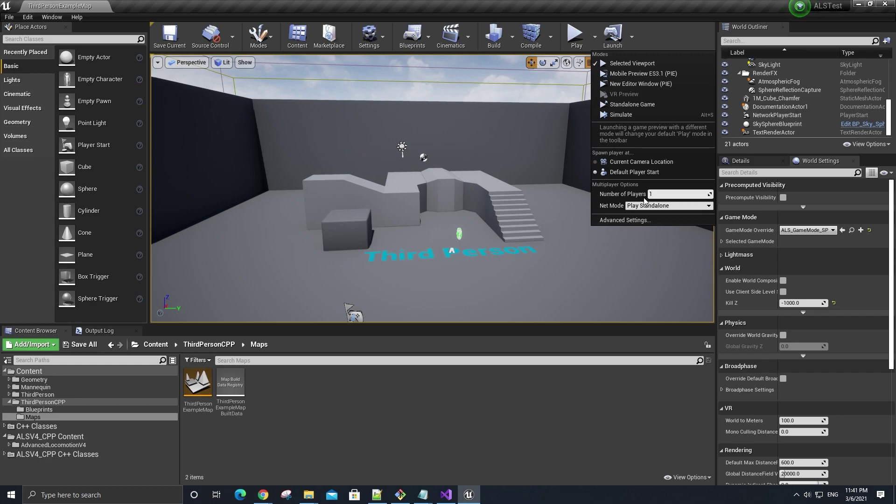
left_click(579, 42)
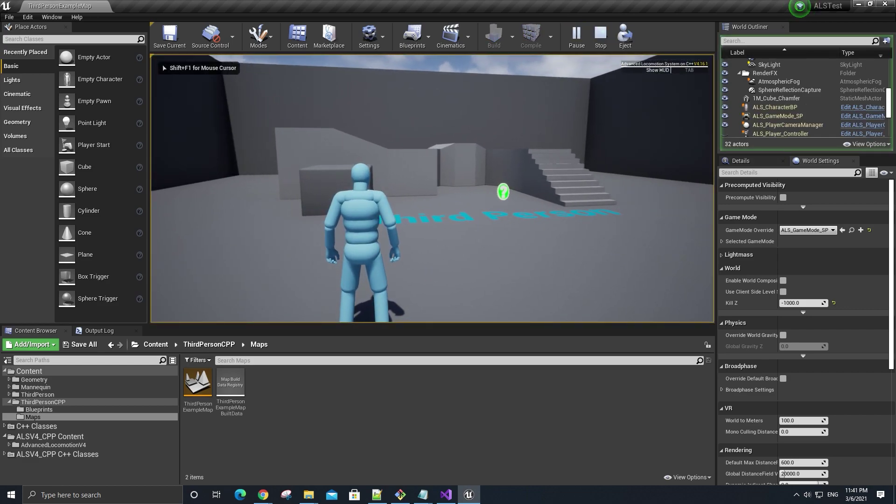
Step: Test the ALS character in single player by running, showing the HUD, ragdolling and mantling, then stop
key("w")
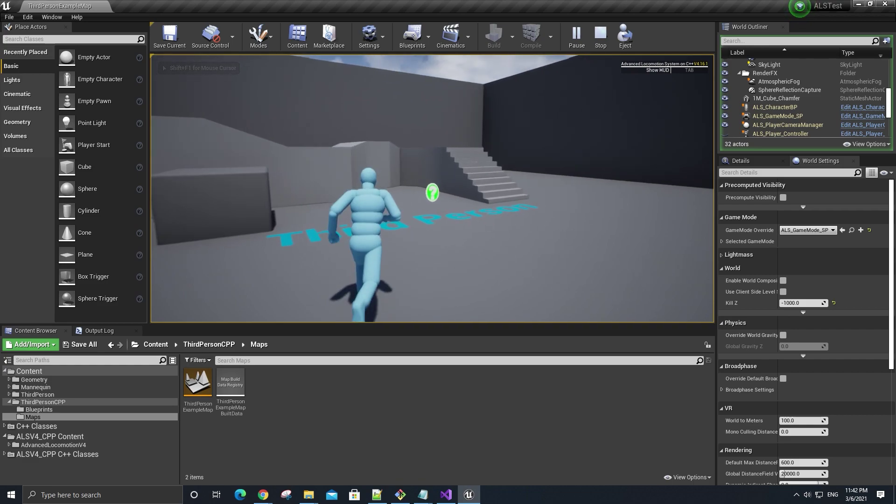
key("Tab")
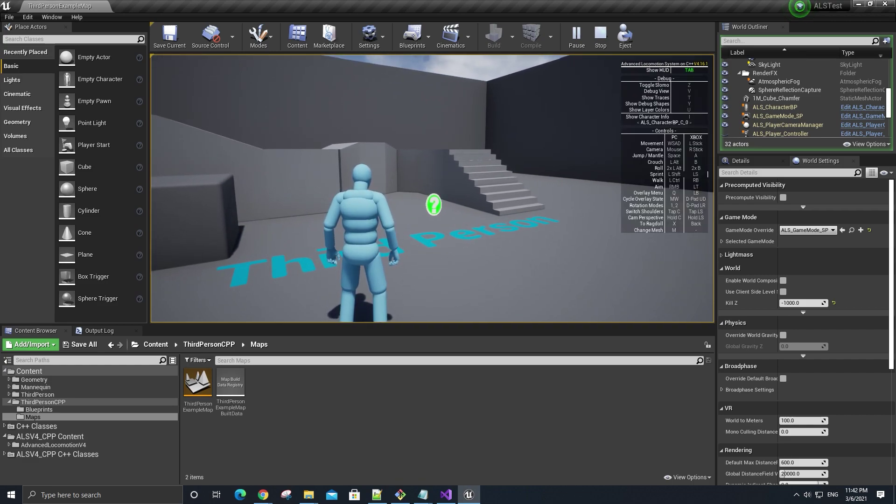
key("w")
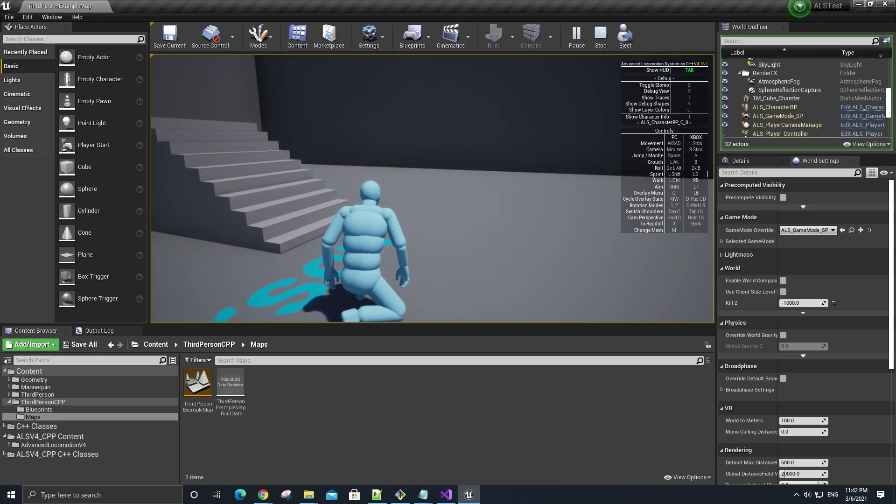
key("alt")
key("x")
key("x")
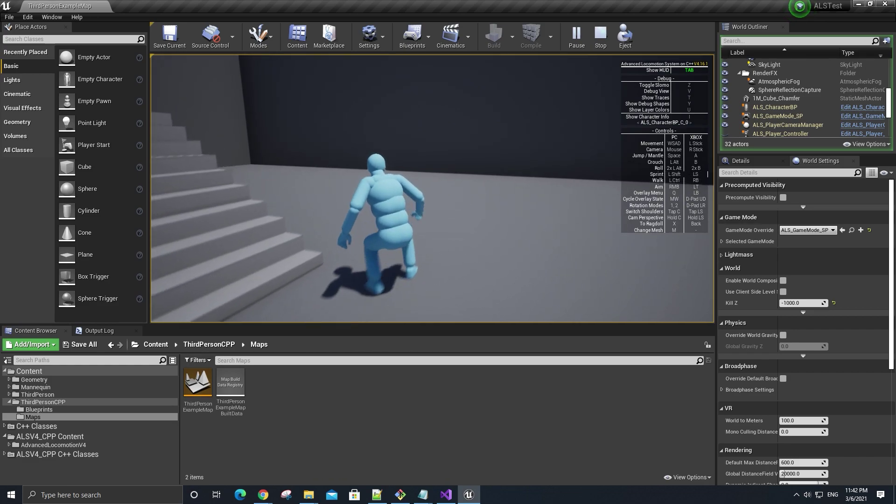
key("w")
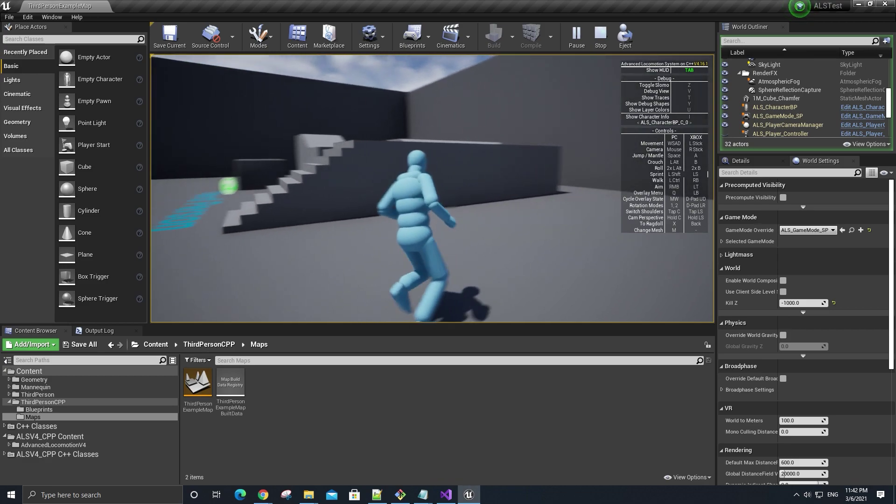
key("space")
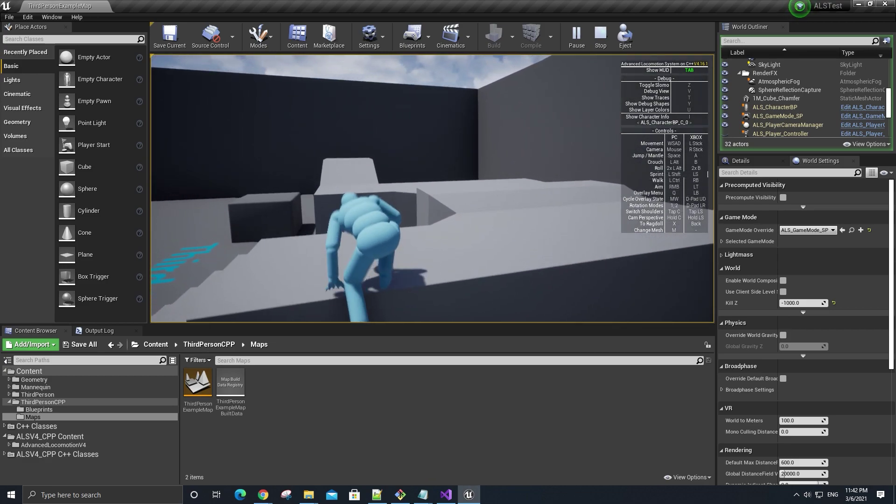
key("Escape")
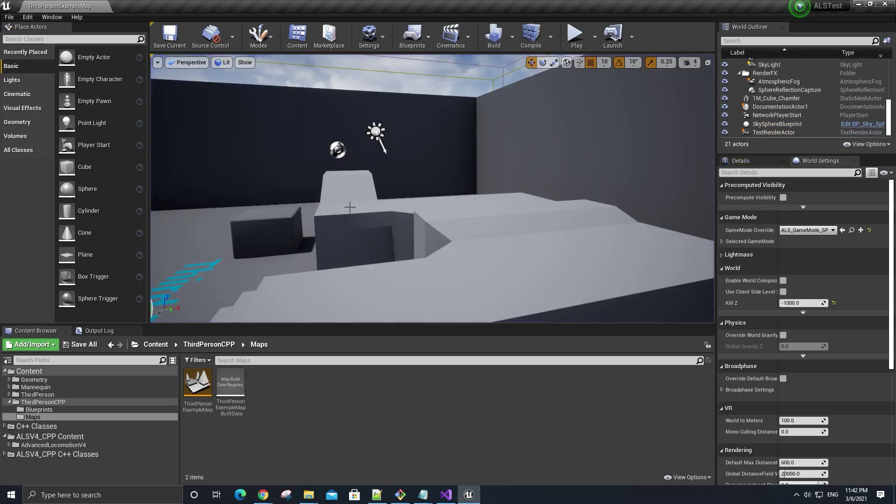
left_click(595, 38)
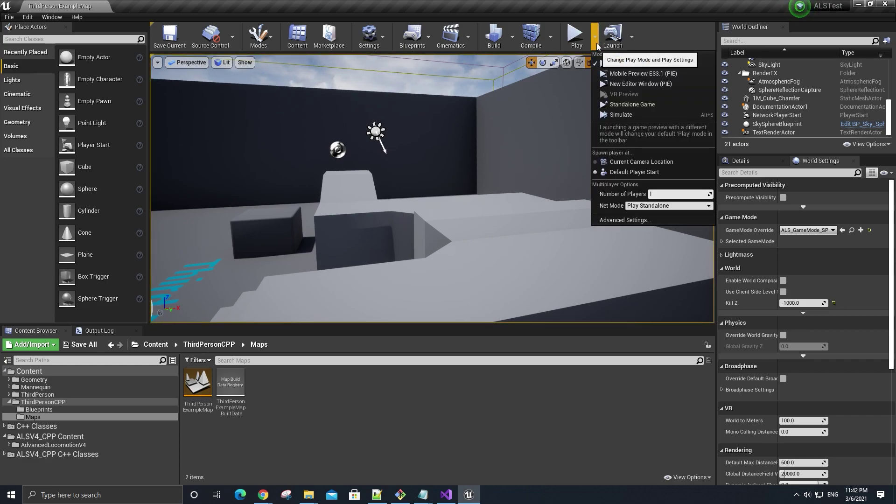
Step: Set Net Mode to Play As Client with 2 players and launch the preview
left_click(665, 206)
left_click(659, 226)
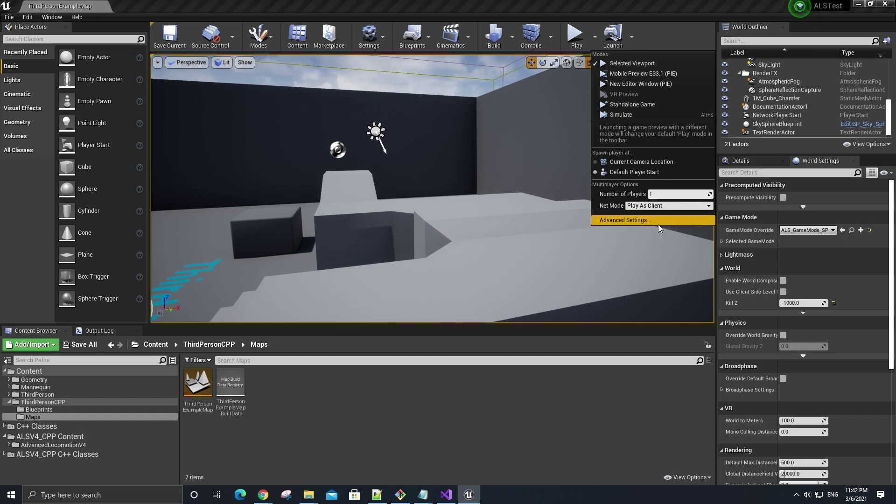
left_click(670, 196)
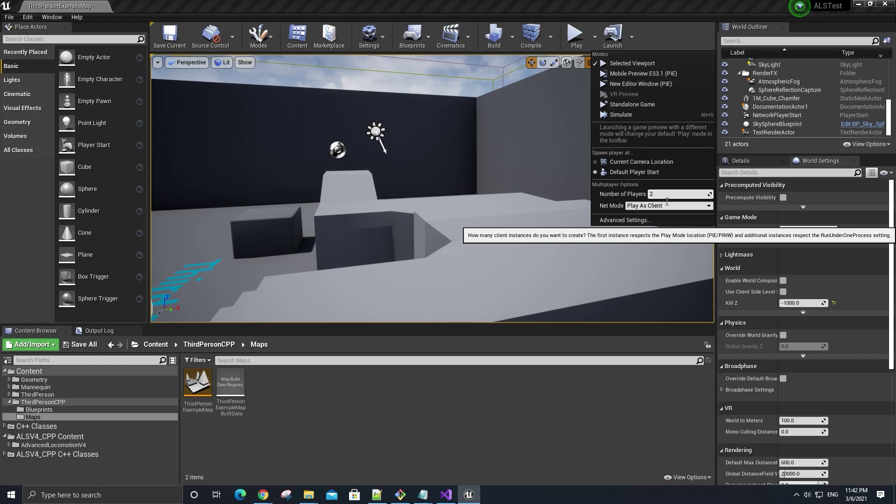
key("Return")
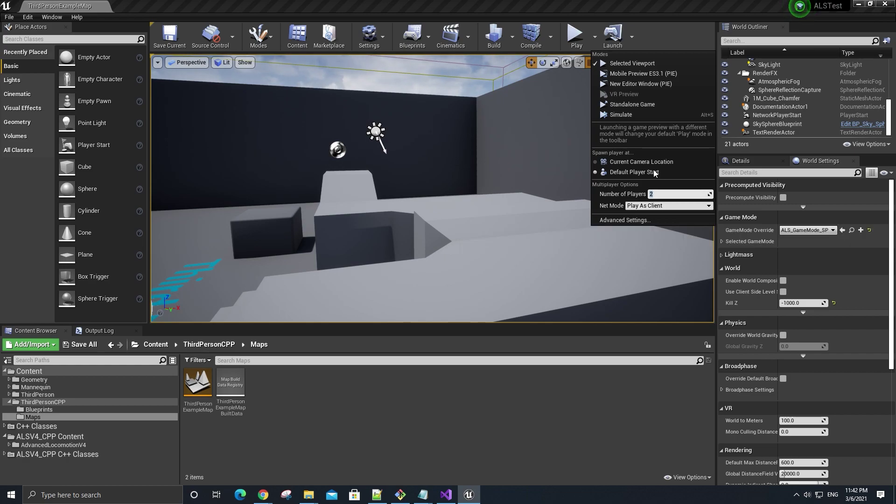
left_click(575, 35)
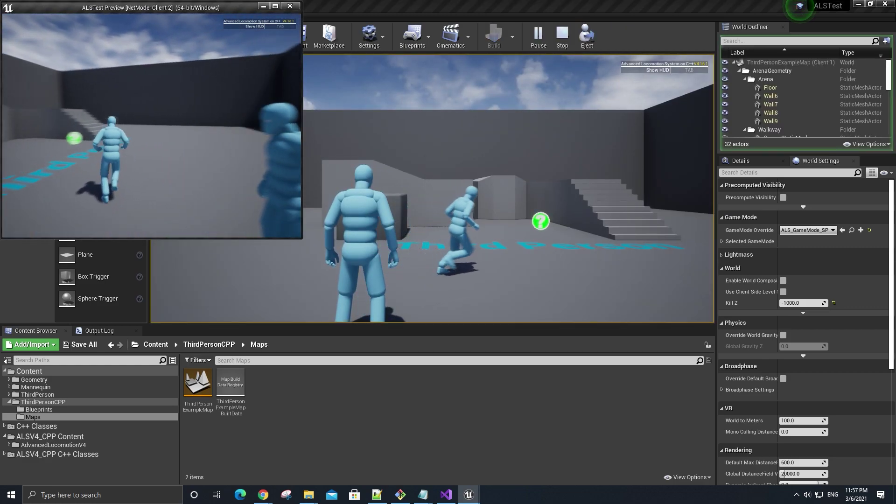
Step: In Client 2, run and mantle the character, pick Rifle from the overlay menu, then stop playing
key("w")
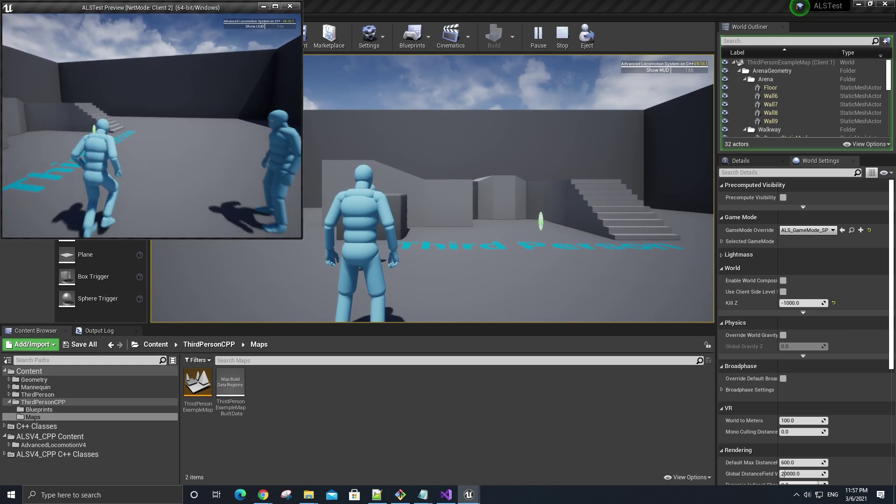
key("space")
key("w")
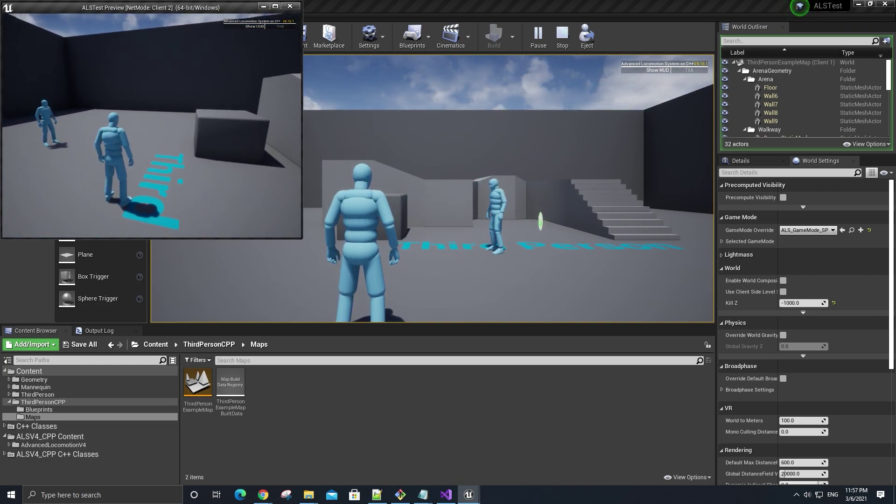
key("q")
scroll(177, 159, "down", 3)
scroll(178, 158, "down", 1)
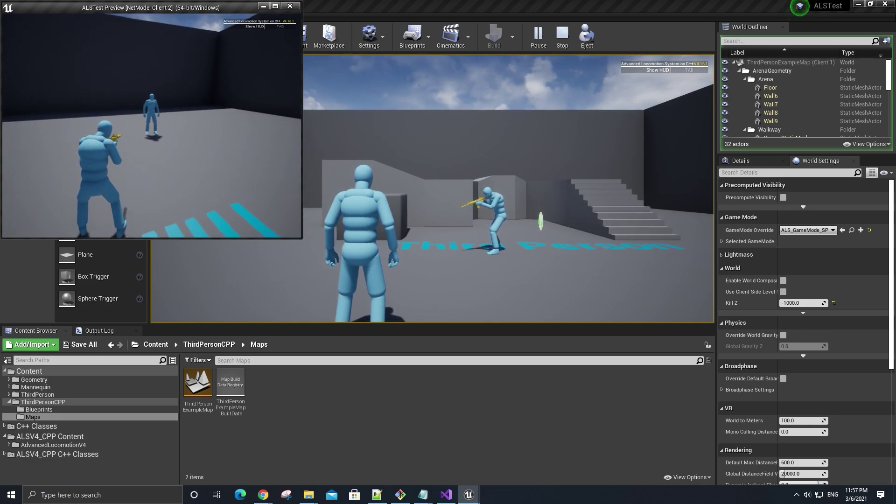
key("w")
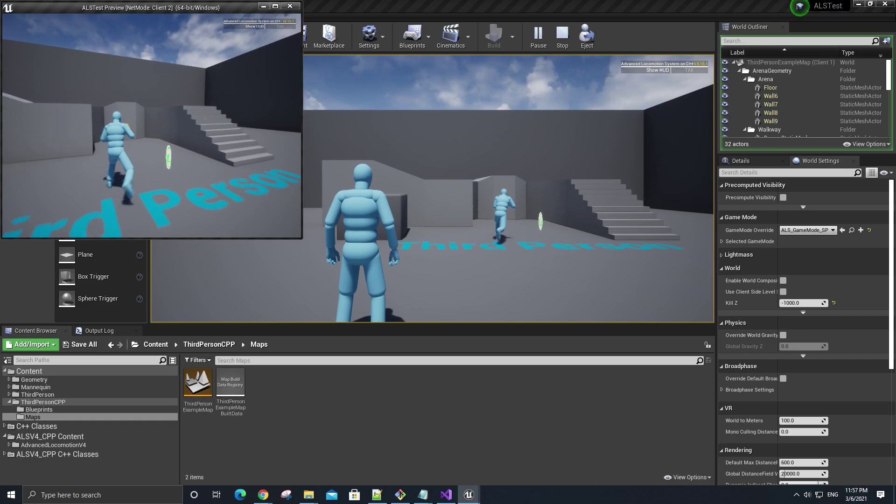
key("space")
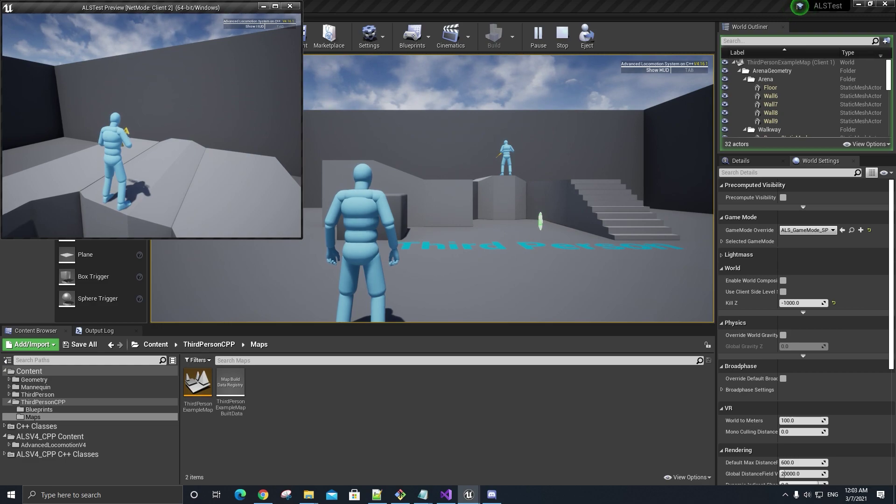
key("Escape")
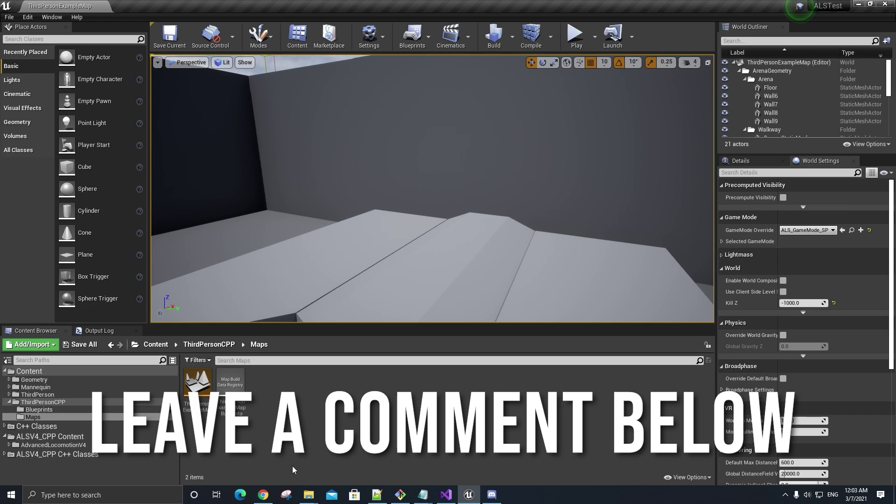
Step: Switch to the ALS-Community GitHub repository page in Chrome
left_click(263, 495)
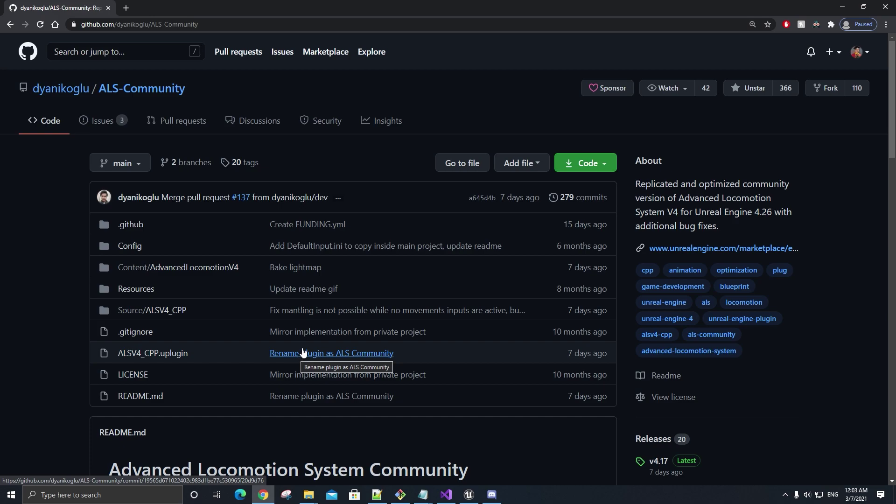
left_click(116, 122)
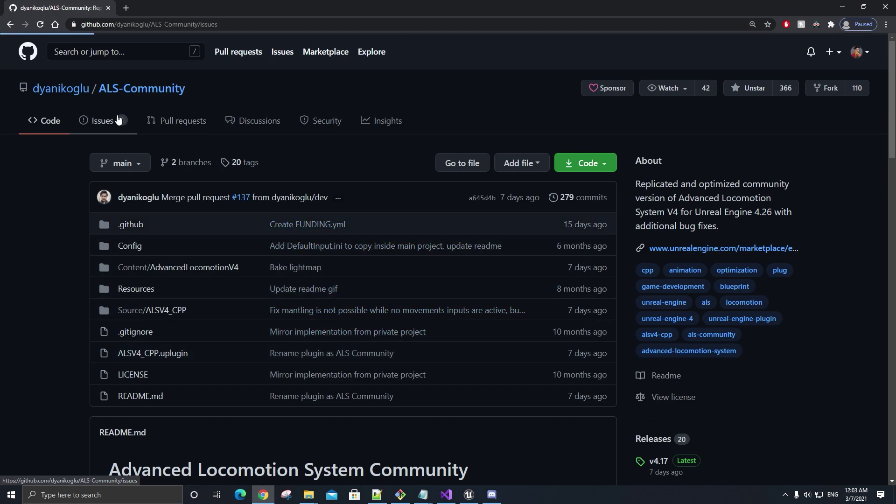
left_click(150, 120)
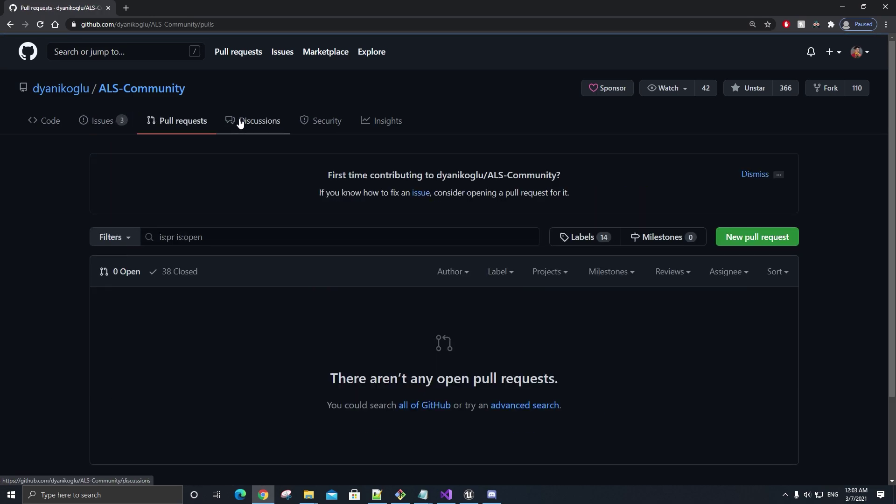
left_click(240, 122)
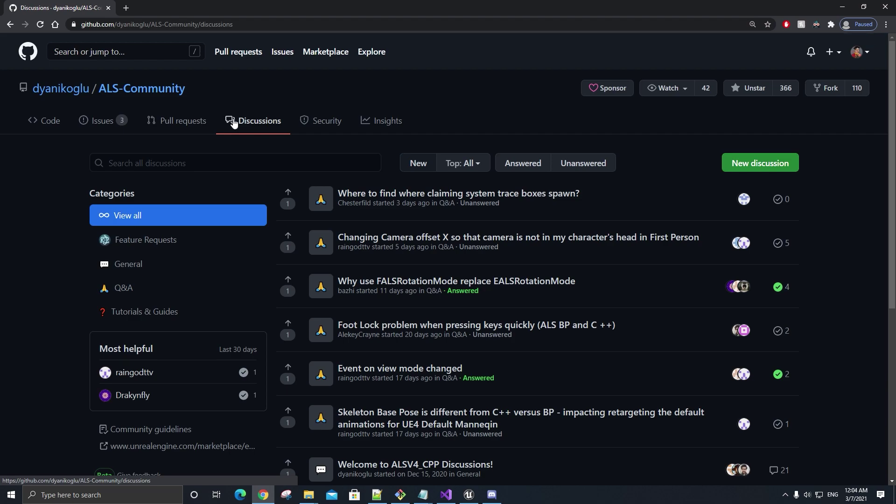
left_click(499, 490)
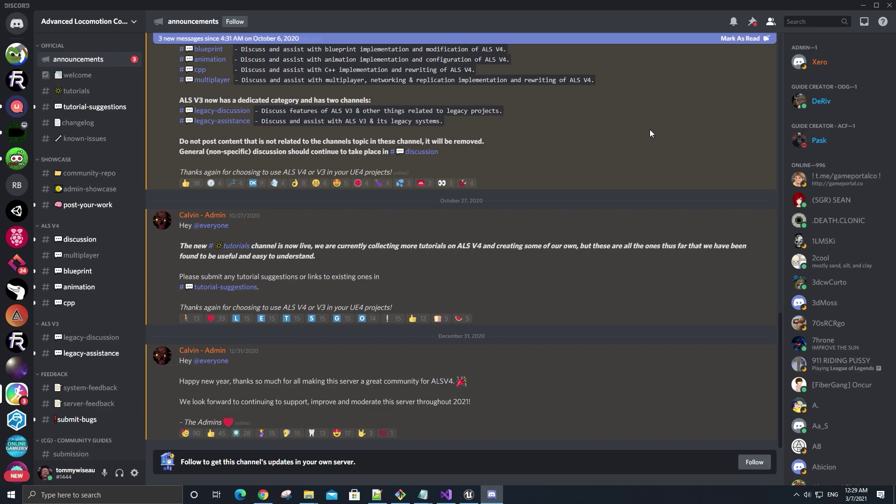
left_click(889, 5)
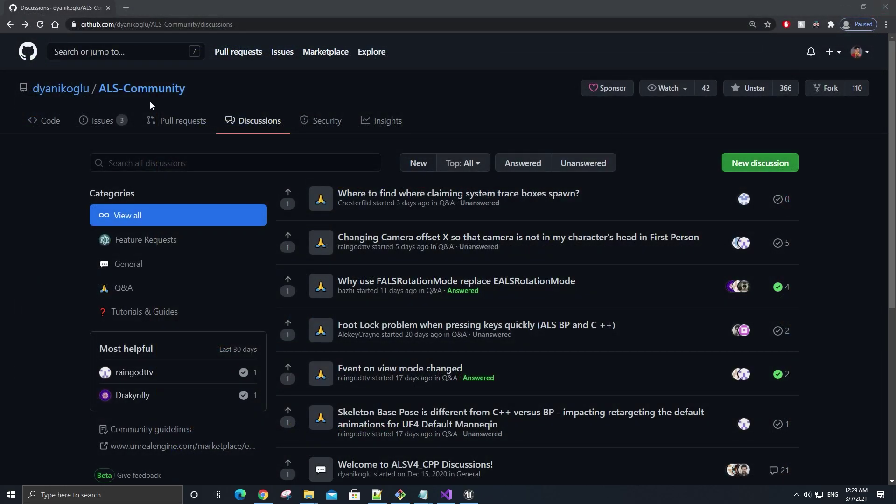
left_click(148, 93)
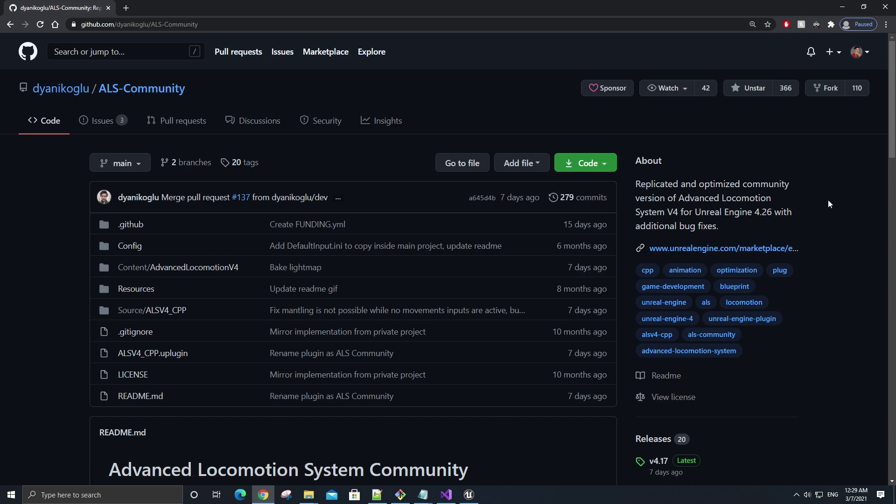
scroll(819, 298, "down", 5)
scroll(811, 299, "down", 2)
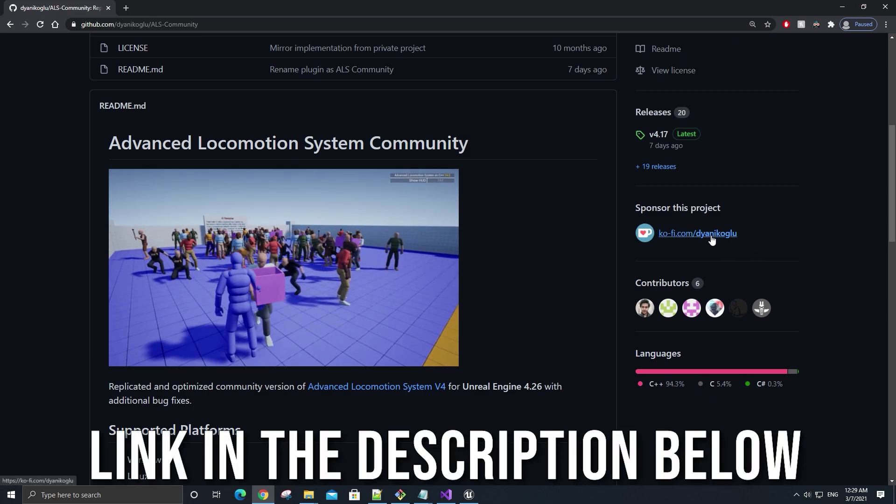
left_click(711, 238)
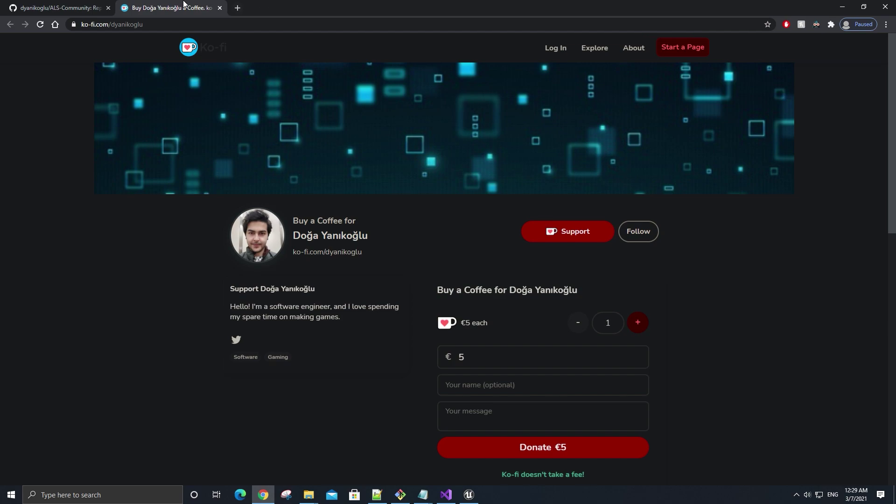
middle_click(183, 5)
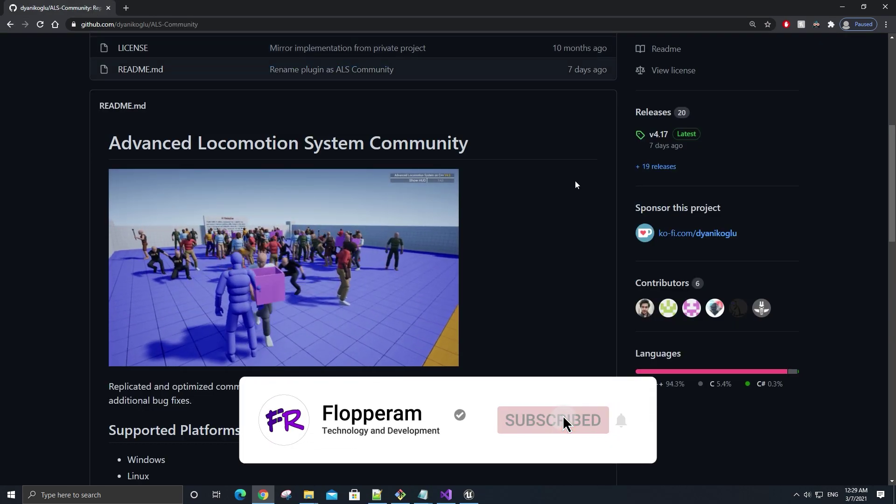